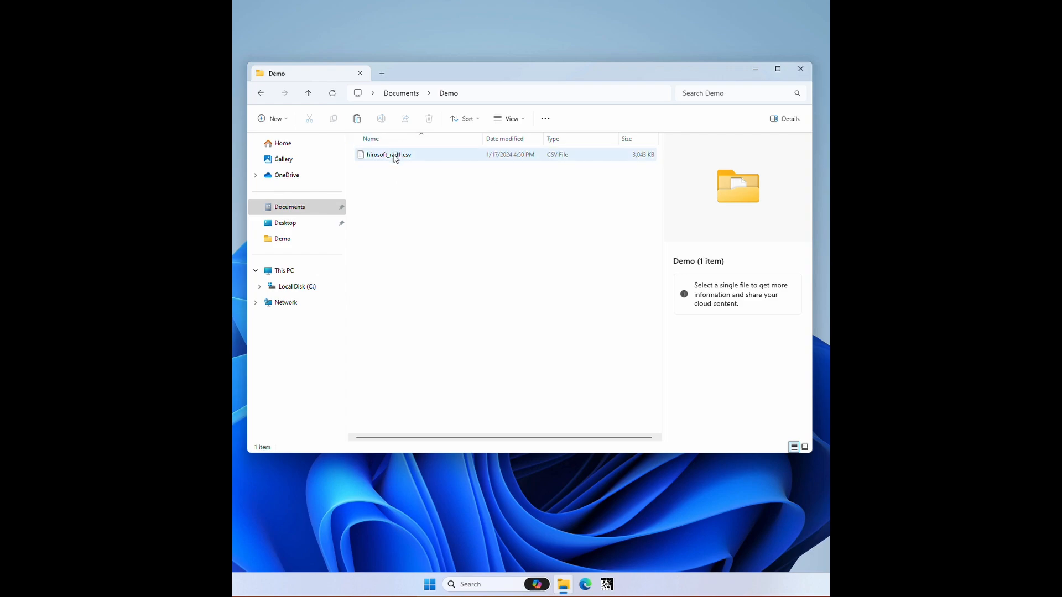
Step: Open hirosoft_rad1.csv from the Demo folder and examine its header row and records through the last one
double_click(394, 155)
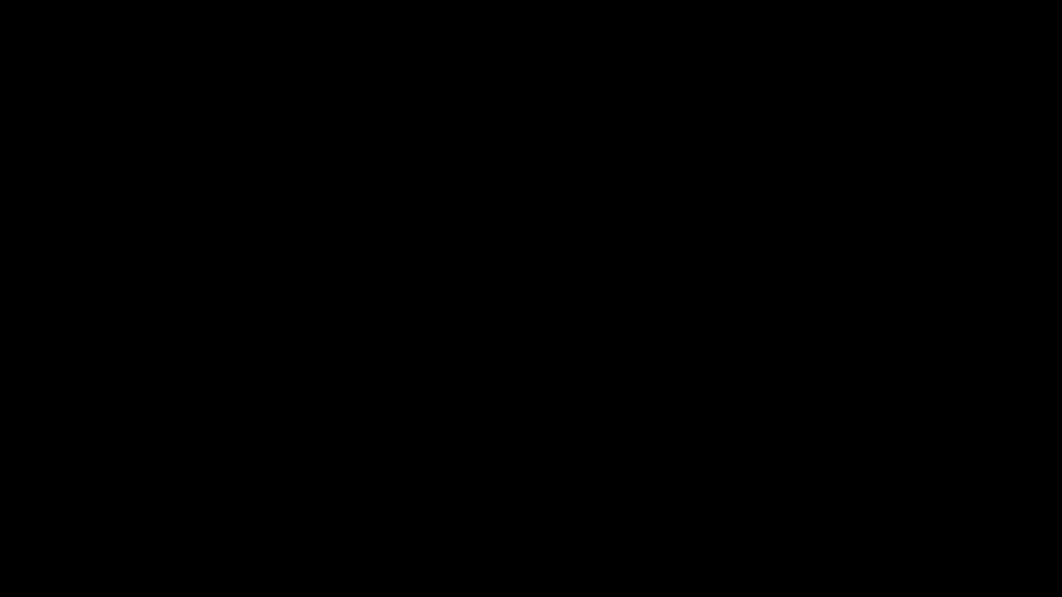
triple_click(298, 132)
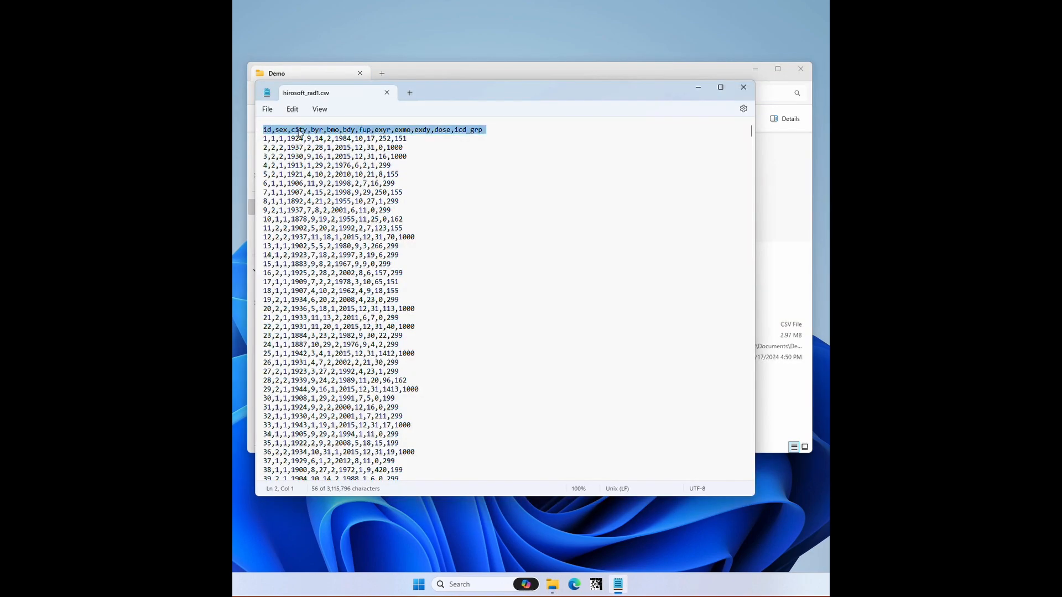
left_click(262, 156)
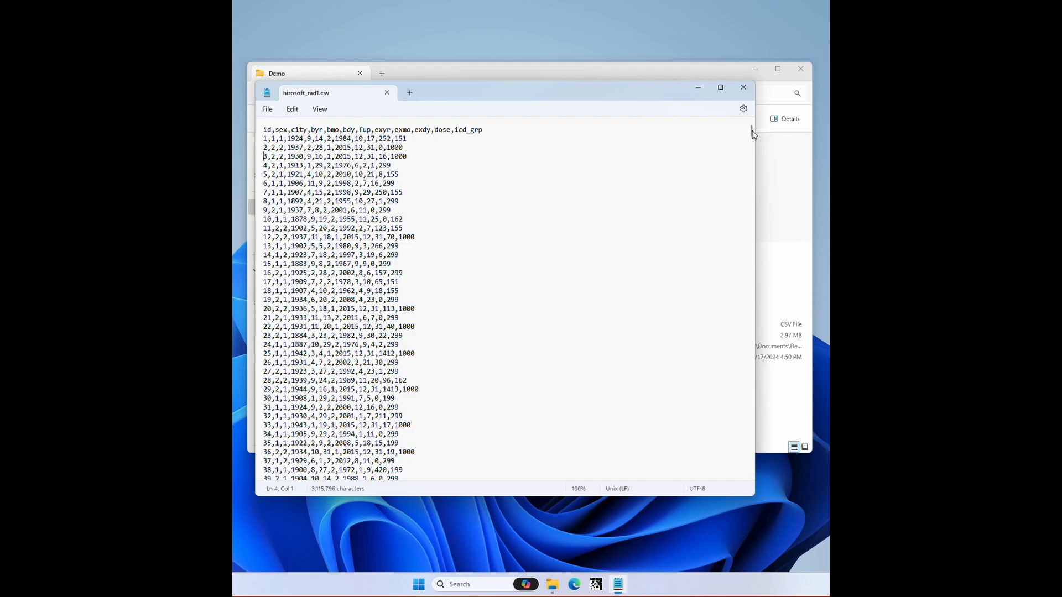
left_click_drag(751, 132, 759, 485)
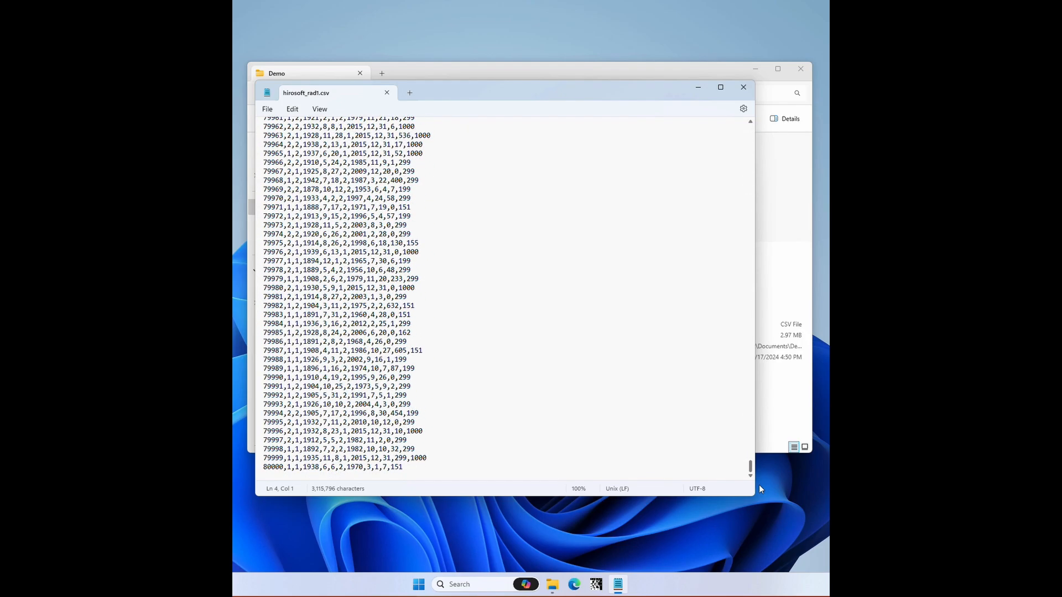
double_click(285, 467)
left_click_drag(752, 472, 755, 119)
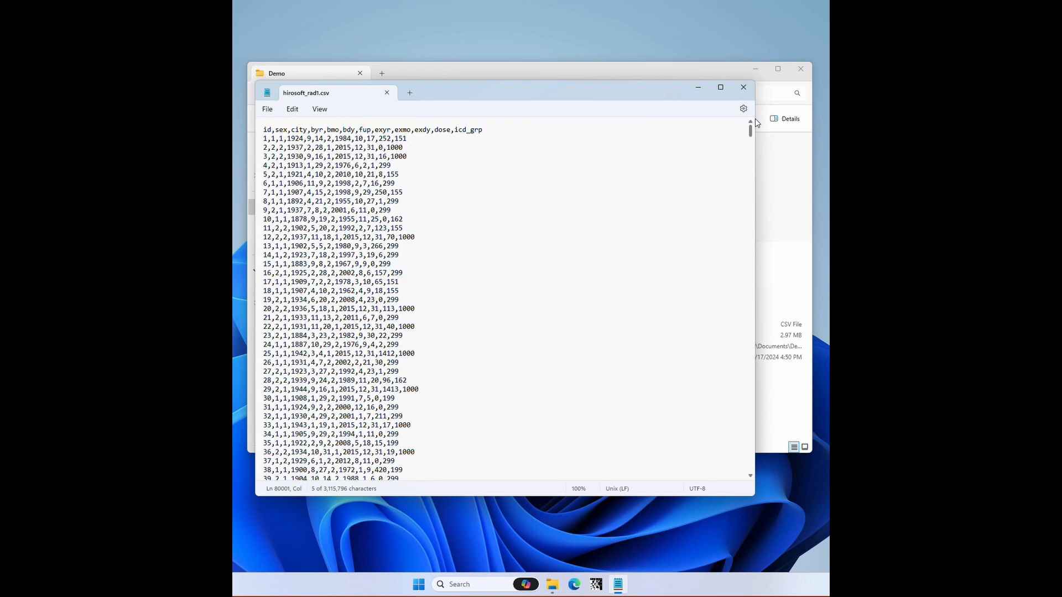
Step: Compare the first record's values with the column names in the header row and close the file
left_click(272, 139)
left_click_drag(272, 139, 308, 130)
left_click(280, 139)
left_click(743, 86)
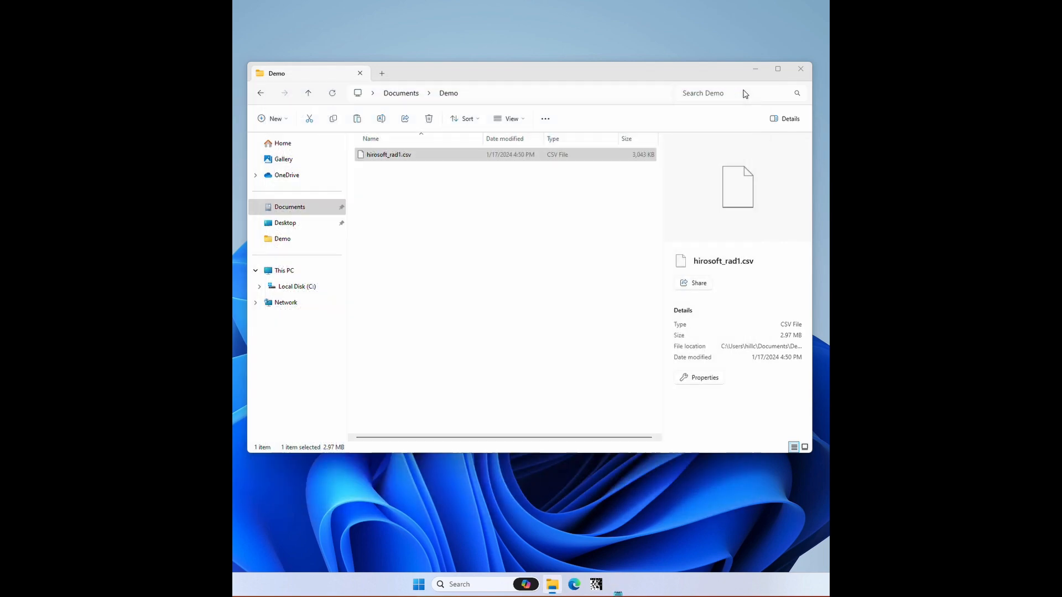
Step: Copy the path of the Demo folder in Documents
left_click(422, 239)
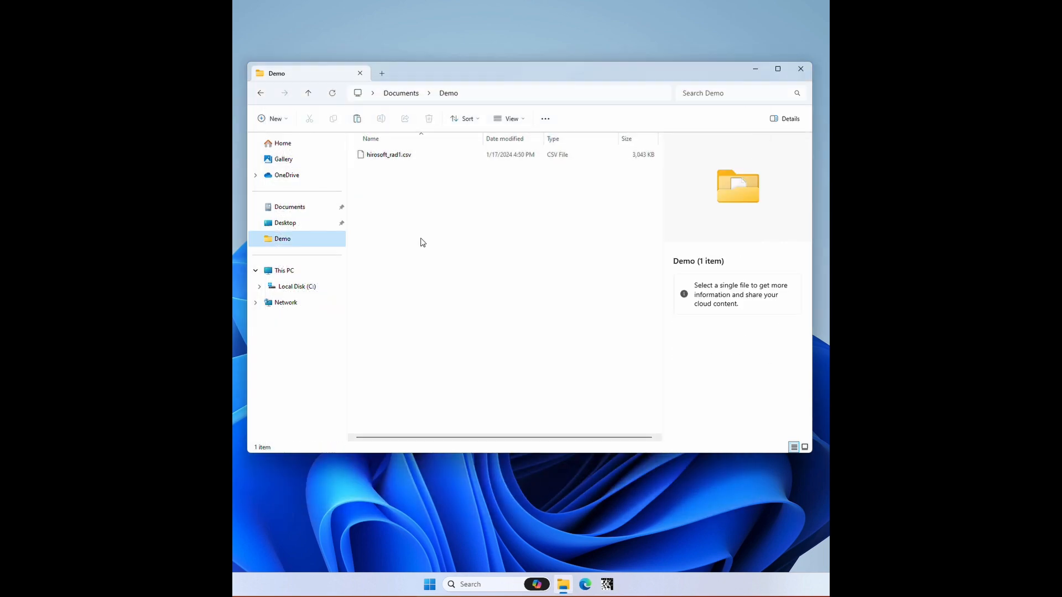
left_click(308, 94)
right_click(385, 157)
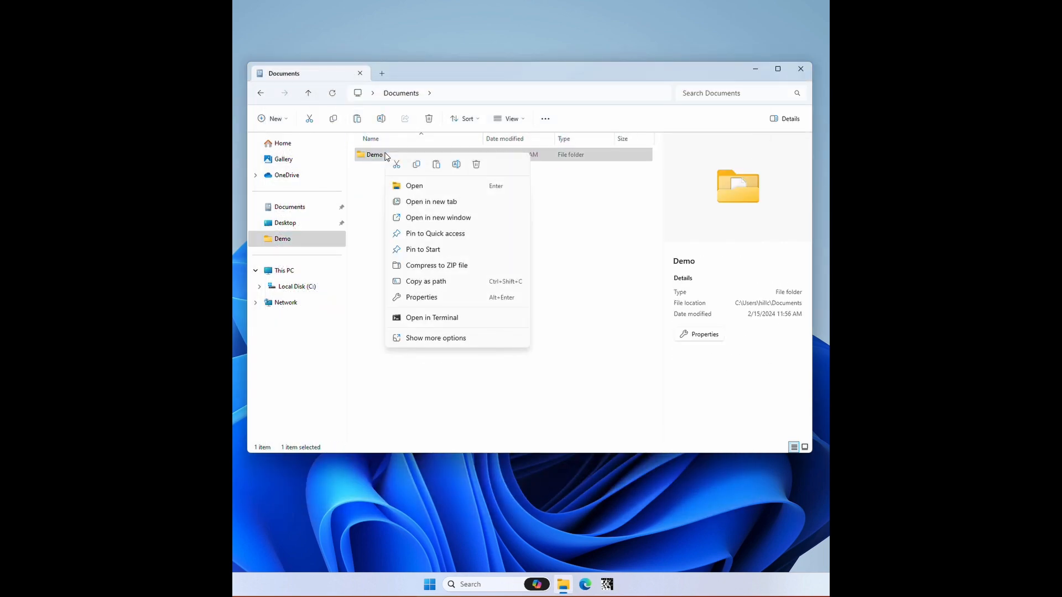
left_click(415, 282)
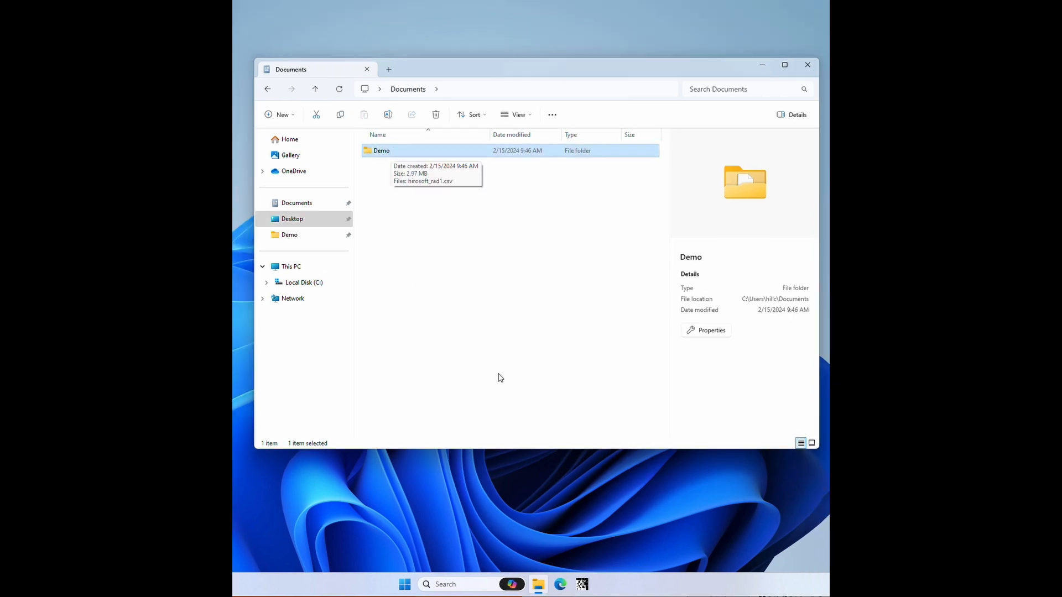
Step: Launch Epicure from the list of installed apps
left_click(404, 584)
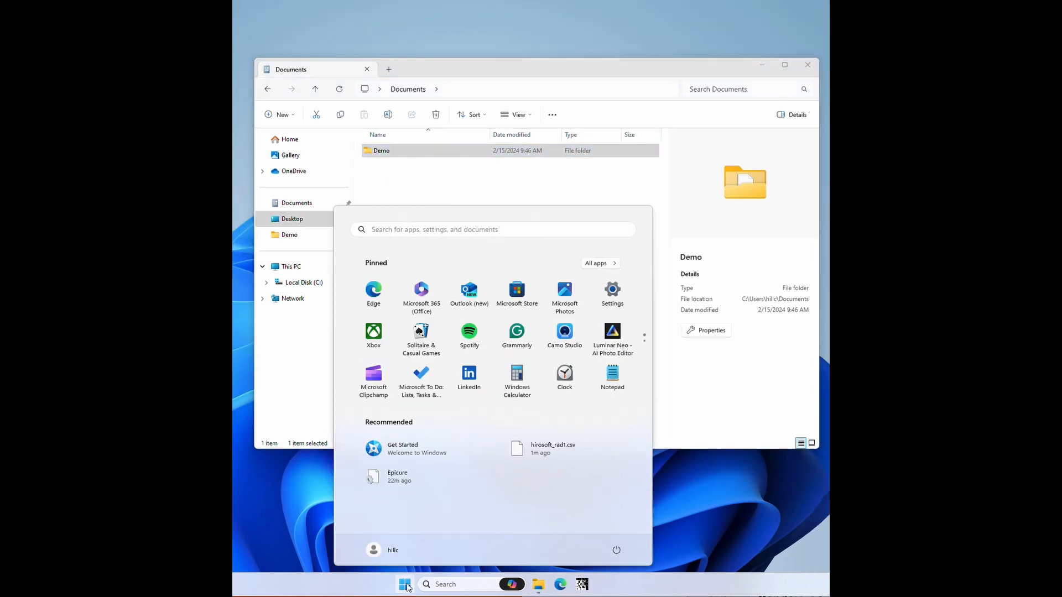
left_click(599, 263)
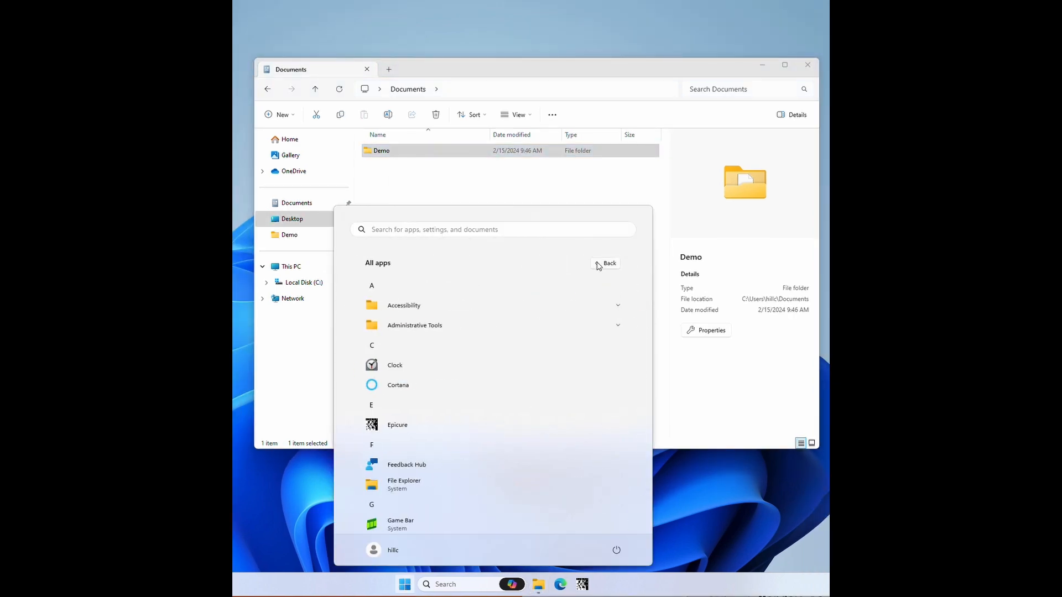
left_click(403, 434)
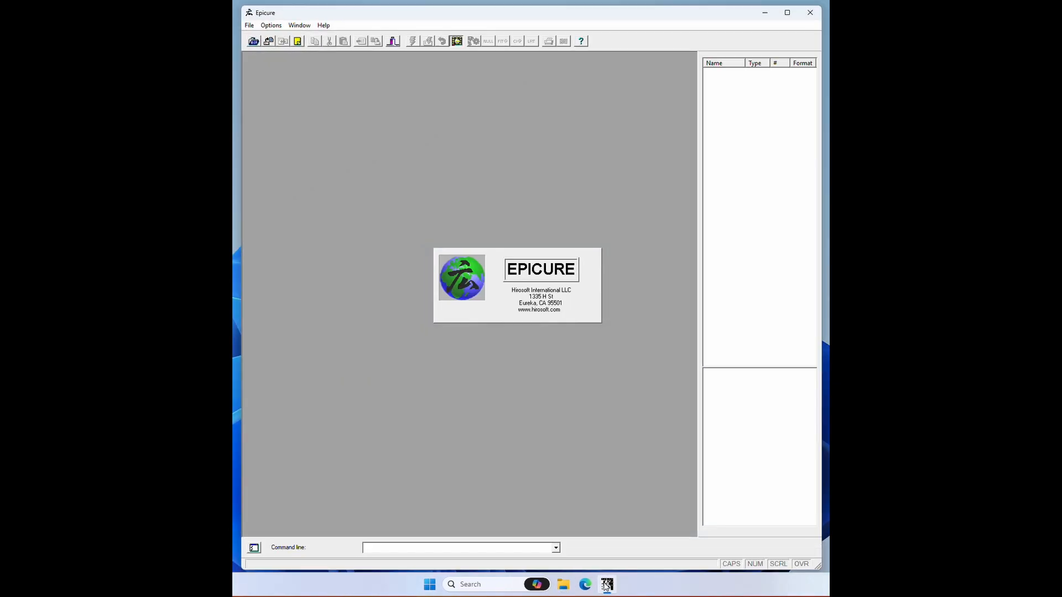
Step: Create a new session named open_demo using the binomial probability or case-control module (GMBO/PECAN)
left_click(247, 26)
mouse_move(310, 36)
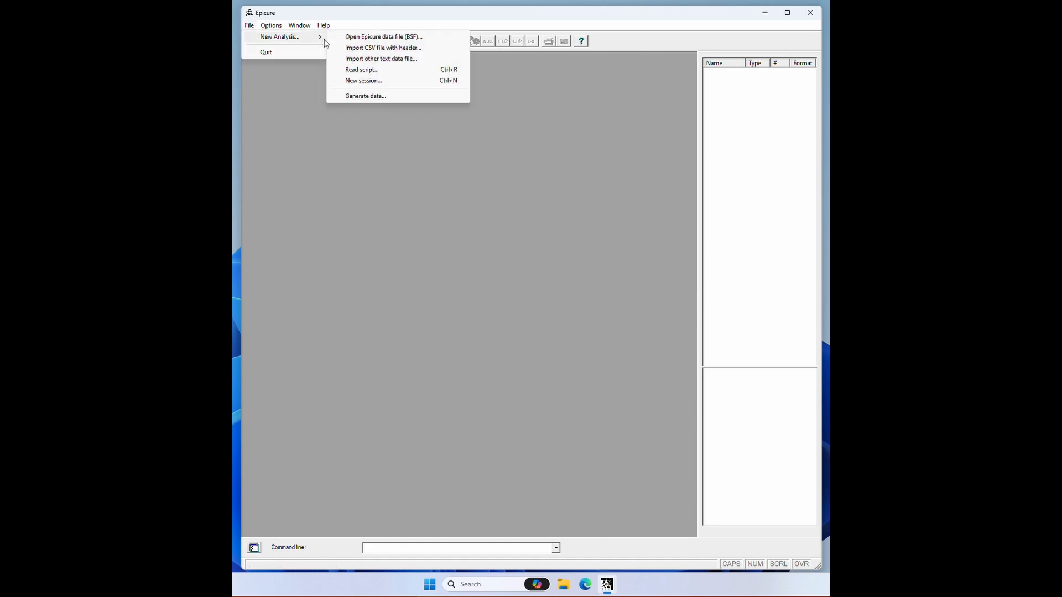
left_click(363, 81)
type("datab_demo")
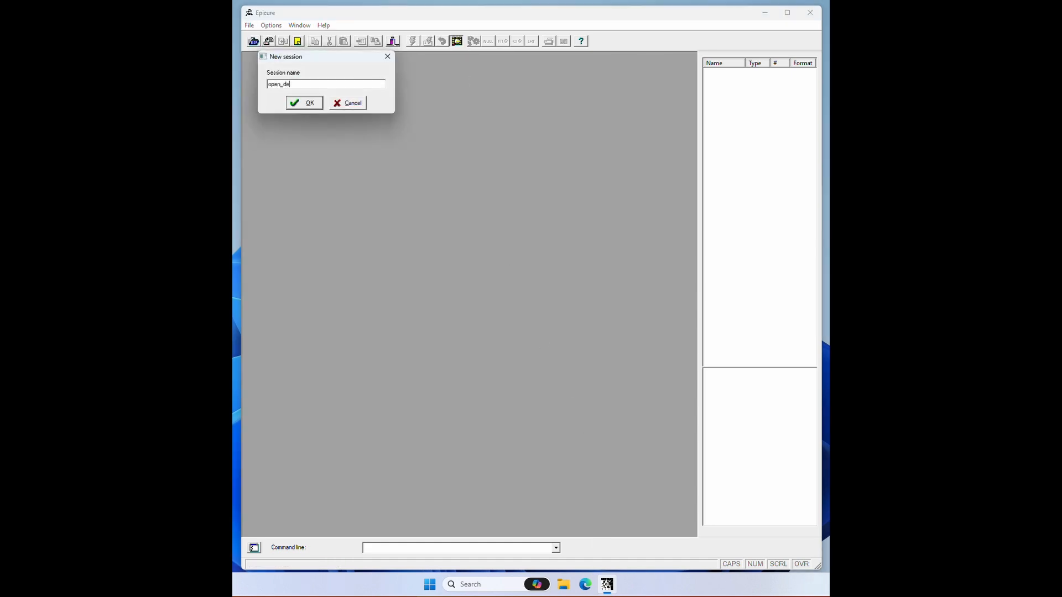
key("Return")
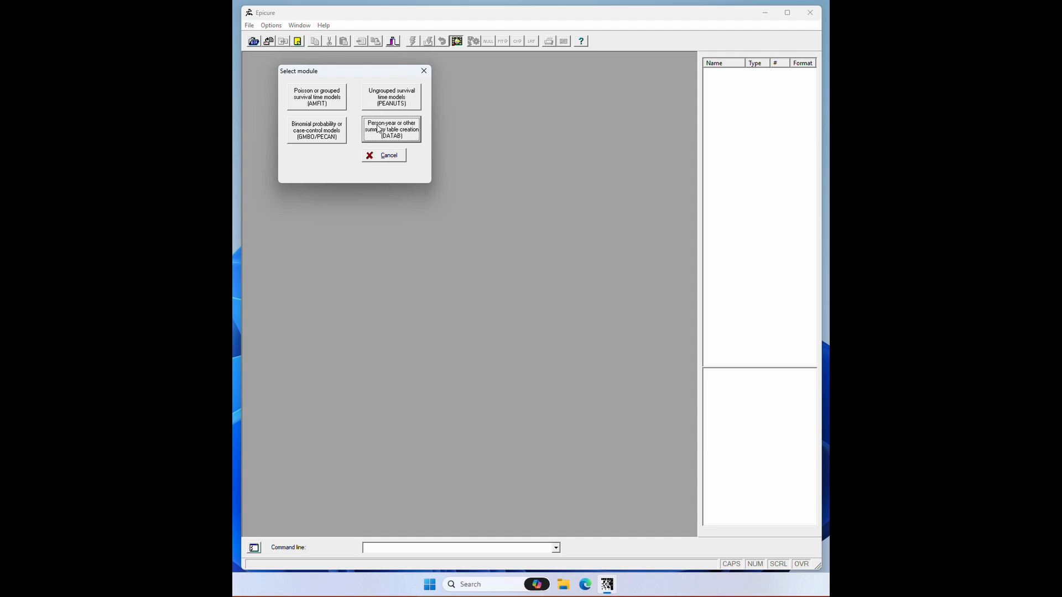
left_click(320, 136)
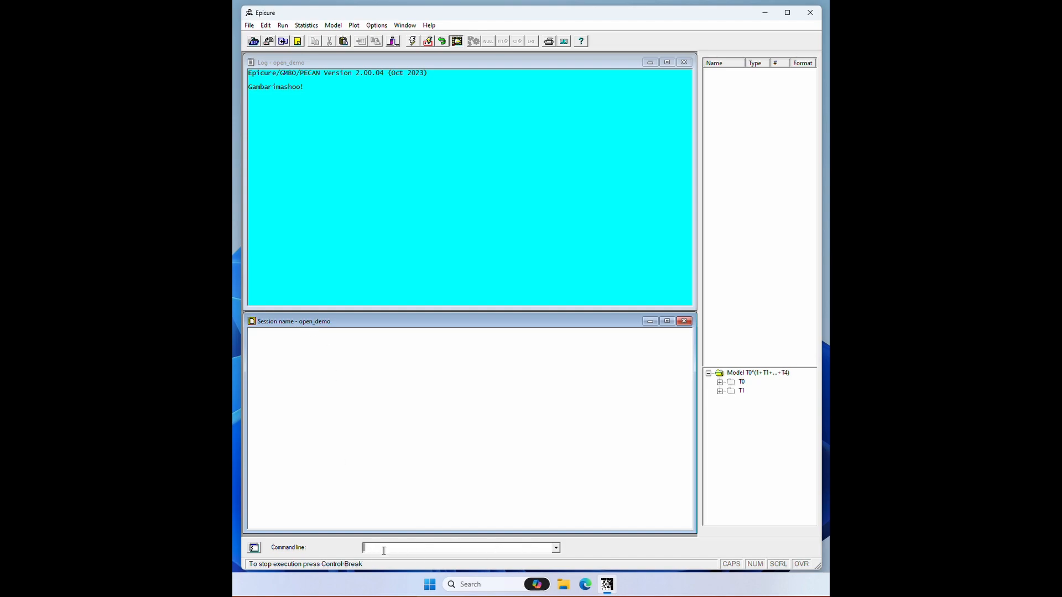
Step: Change the working directory to the copied Demo folder path with the cd command
type("cd")
right_click(392, 549)
left_click(419, 454)
key("Return")
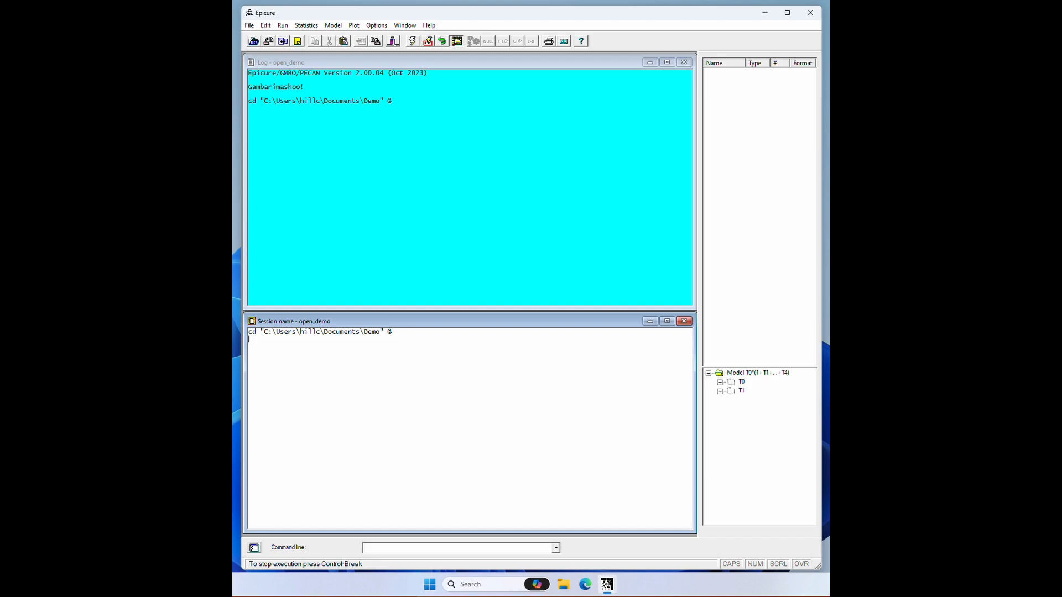
Step: Add and run "usetxt hirosoft_rad1.csv@" in the session script and sort the variable list by variable number
type("usetxt hirosoft_rad1.csv@")
left_click(428, 42)
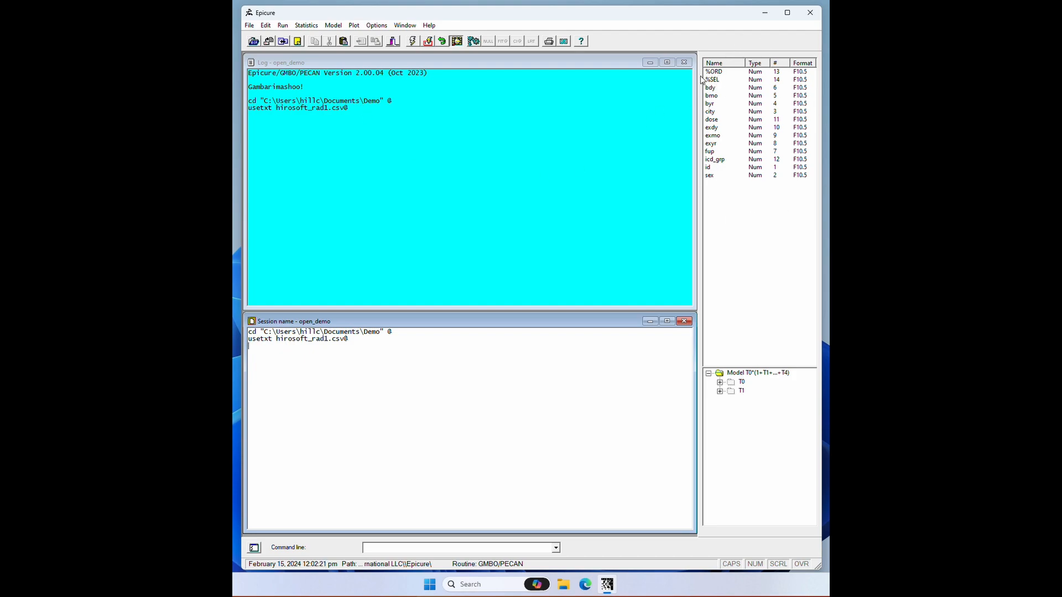
left_click(785, 64)
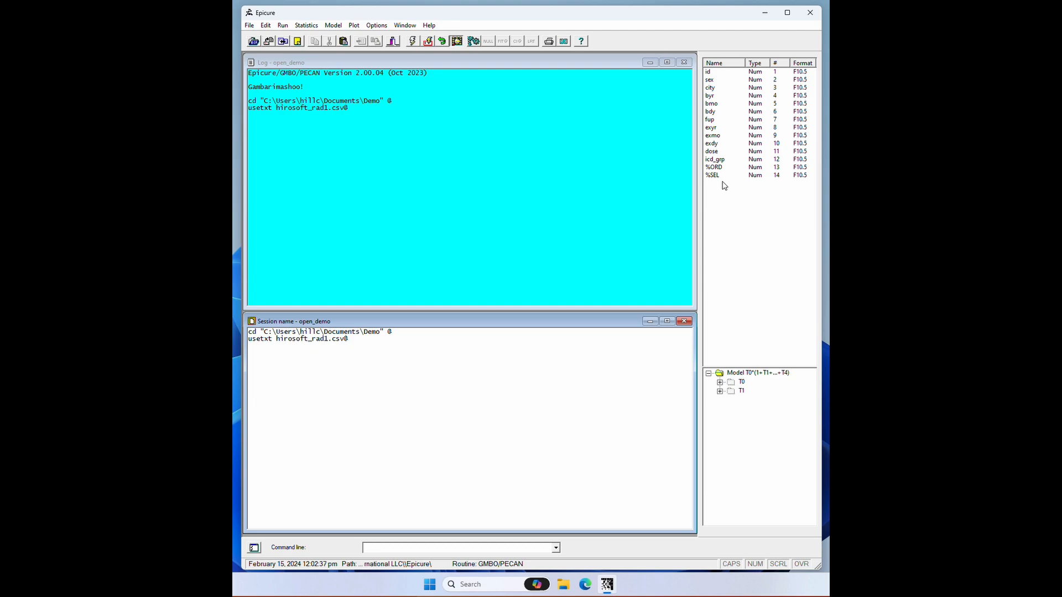
Step: Define the variable death with the command "tran death = icd_grp < 1000"
left_click(302, 362)
left_click(418, 548)
type("tran death = icd_grp < 1000")
key("Return")
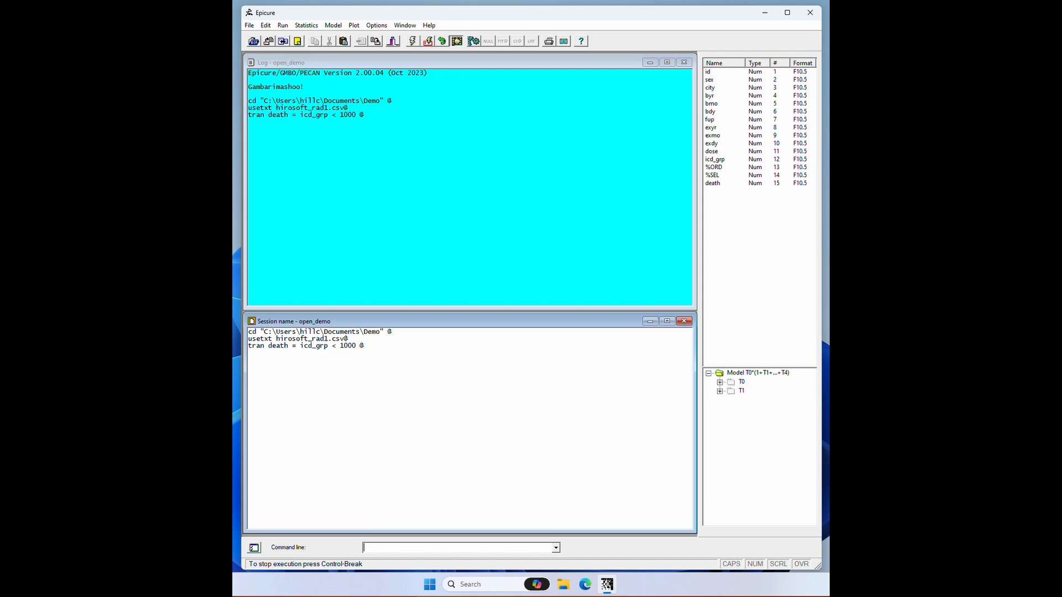
Step: Write and run a tran block in the session script defining male as sex == 1 and female as sex == 2
left_click(319, 378)
type("tran")
key("Tab")
type("male = sex ==1 ;")
key("Return")
key("Tab")
type("female = sex == 2;")
key("Return")
type("@")
left_click(429, 41)
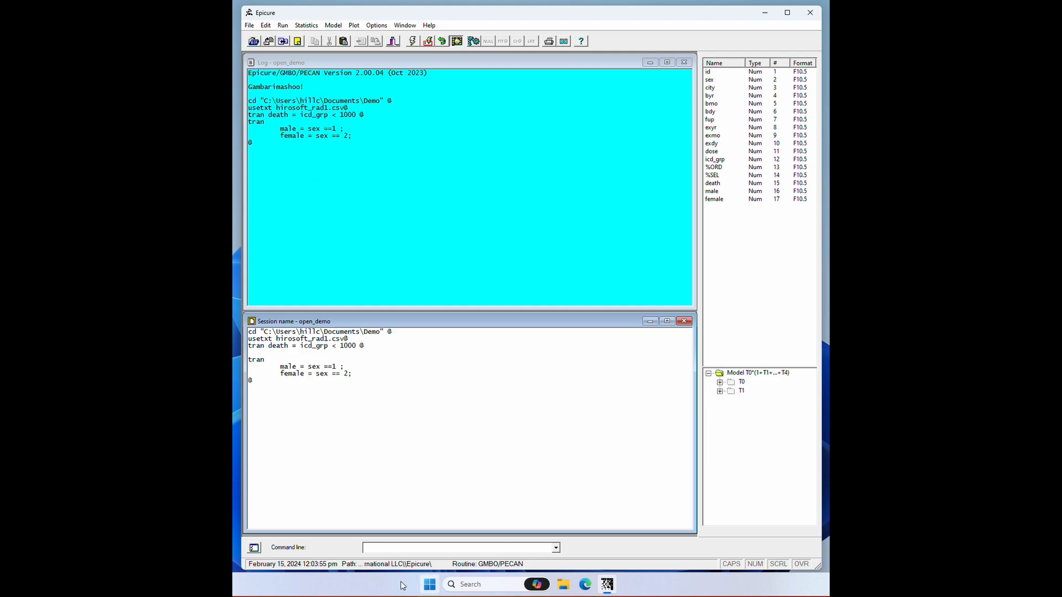
Step: Read the data into the workspace with the input command and check the used and rejected record counts
left_click(390, 547)
type("input")
key("Return")
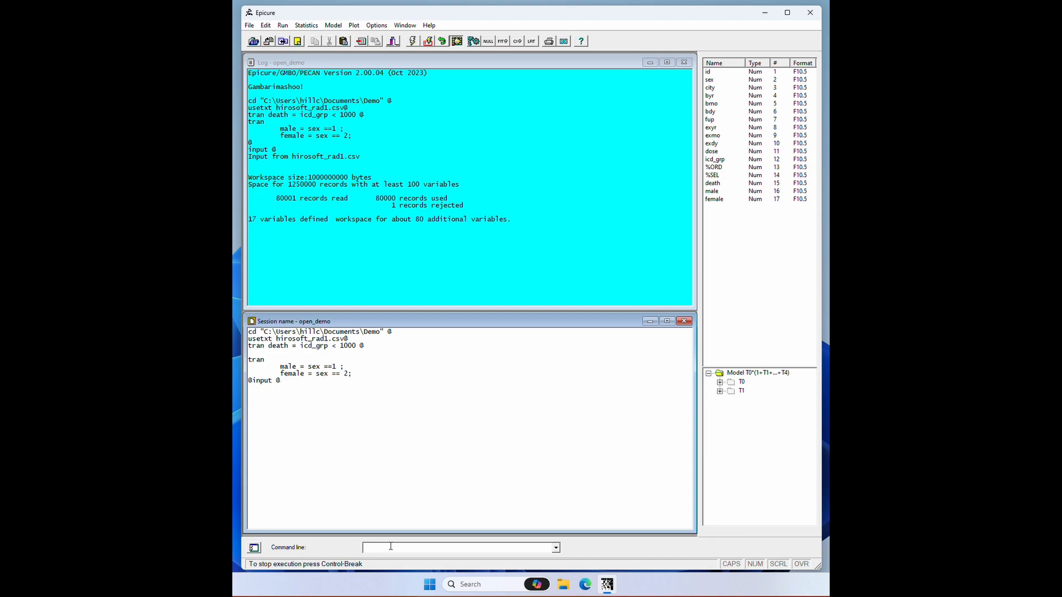
left_click_drag(271, 198, 458, 198)
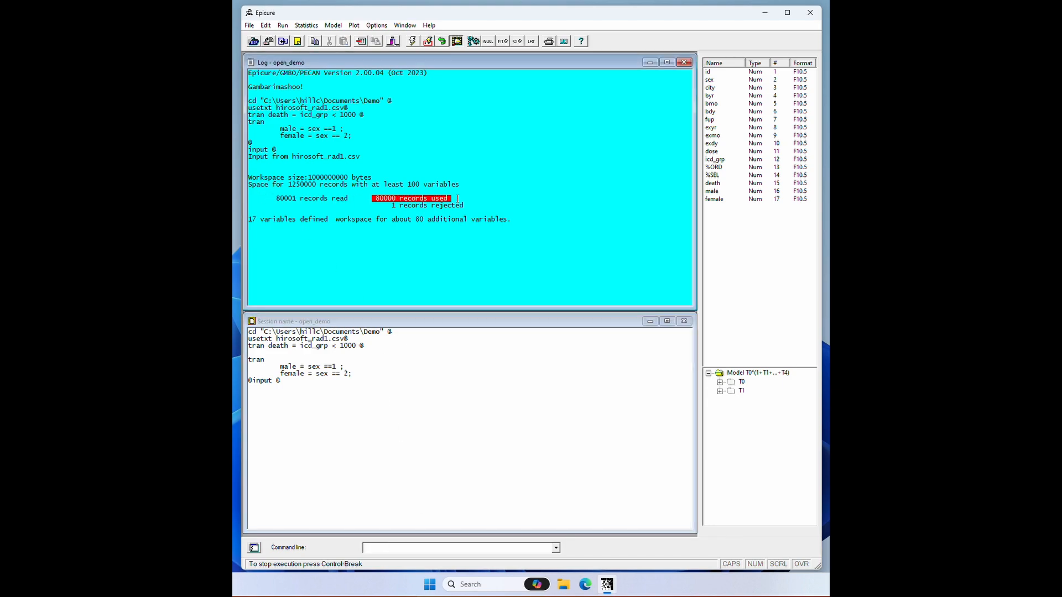
left_click_drag(392, 206, 474, 208)
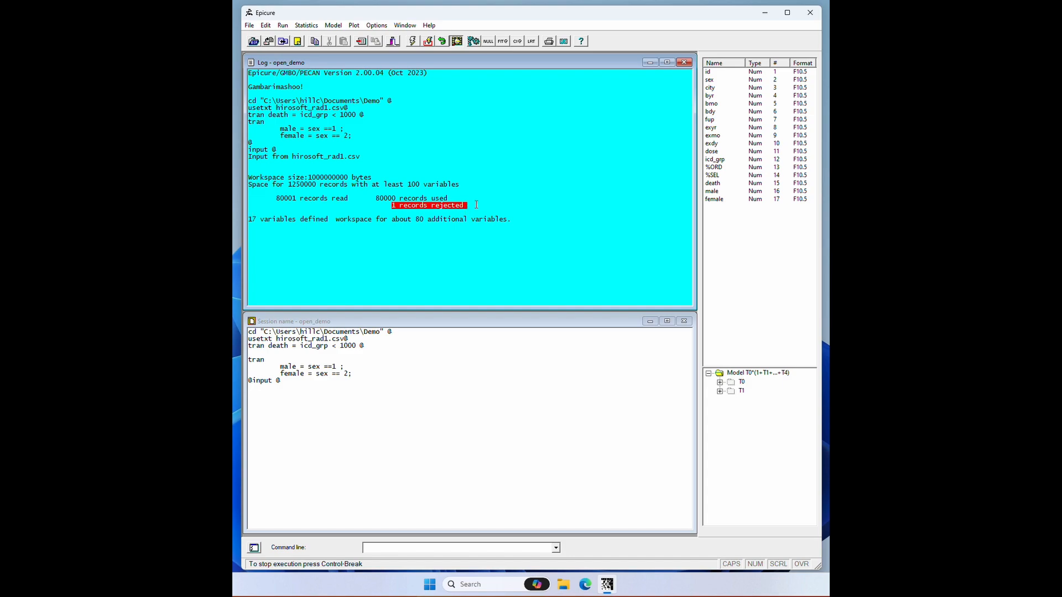
Step: Add and run levels commands for city and sex in the session script to make them categorical
left_click(347, 428)
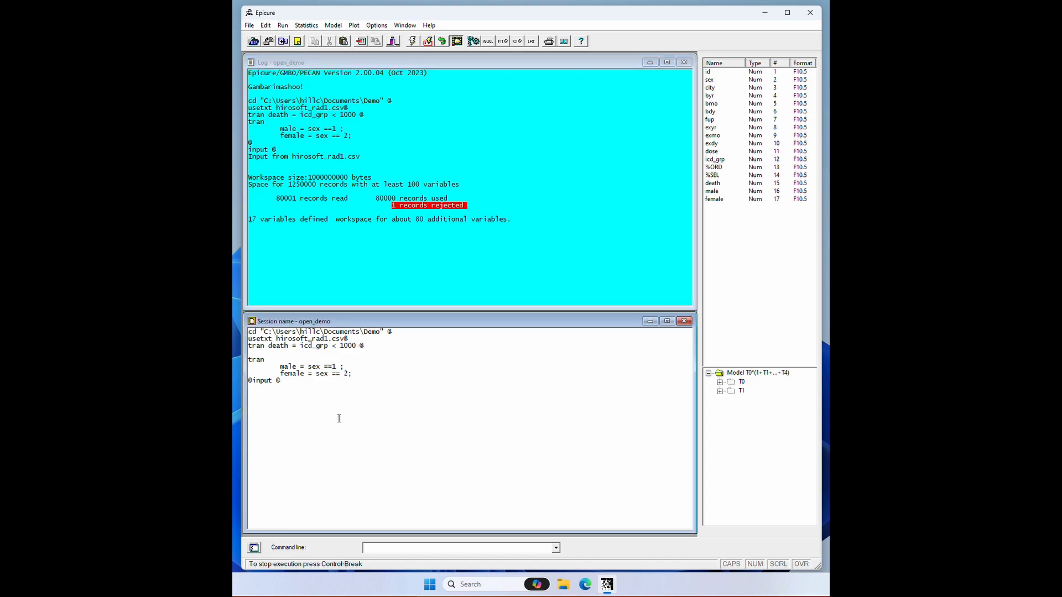
key("Return")
type("levels city @")
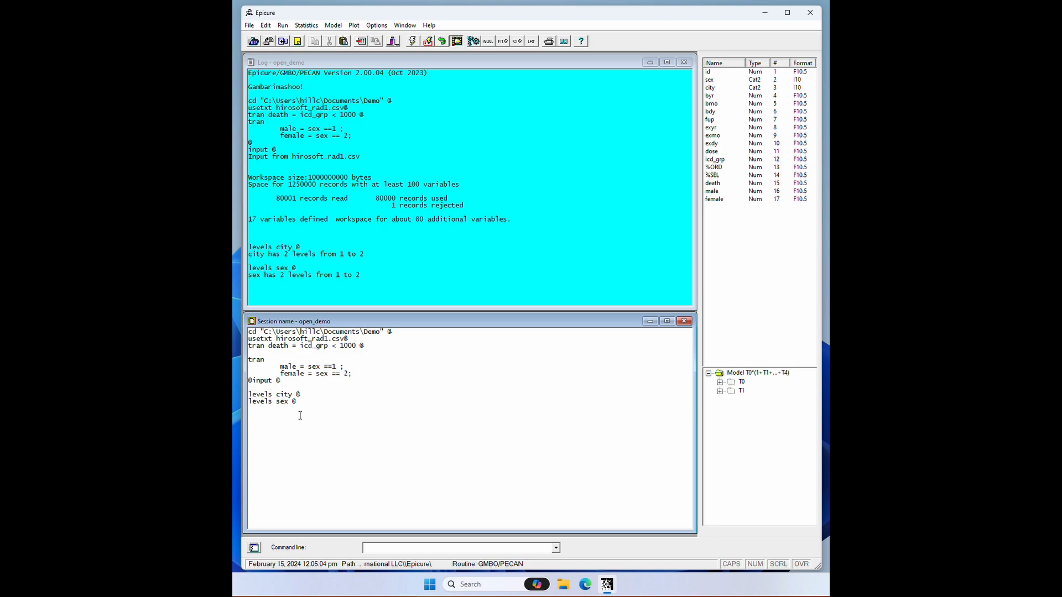
Step: Summarise the dose variable with the command "mean dose"
left_click(388, 547)
type("mean dose")
key("Return")
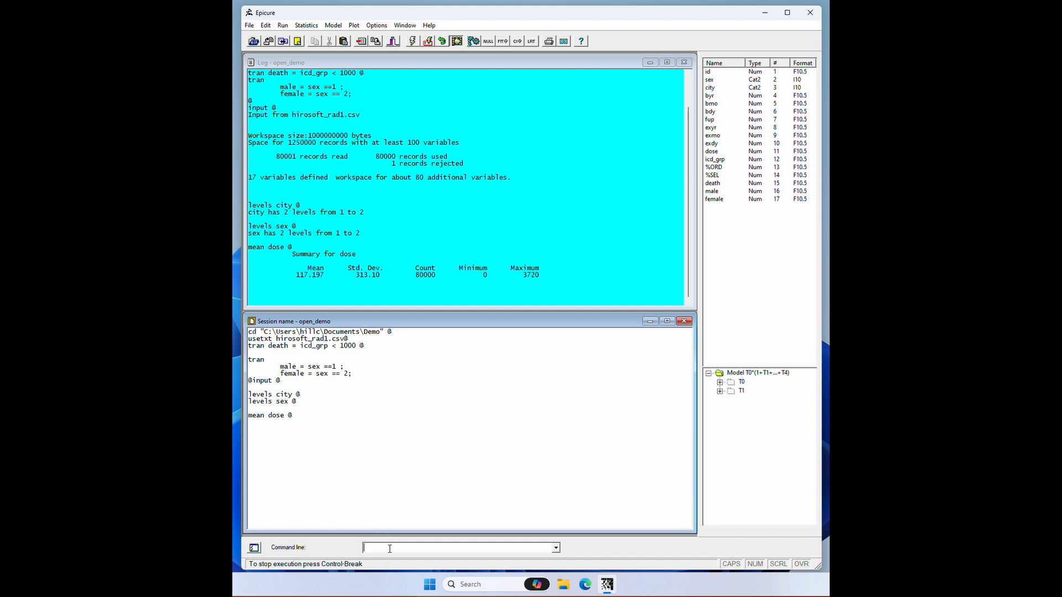
Step: Create the variable dgy with the command "tran dgy = dose / 1000"
type("tran dgy = dose / 1000")
key("Return")
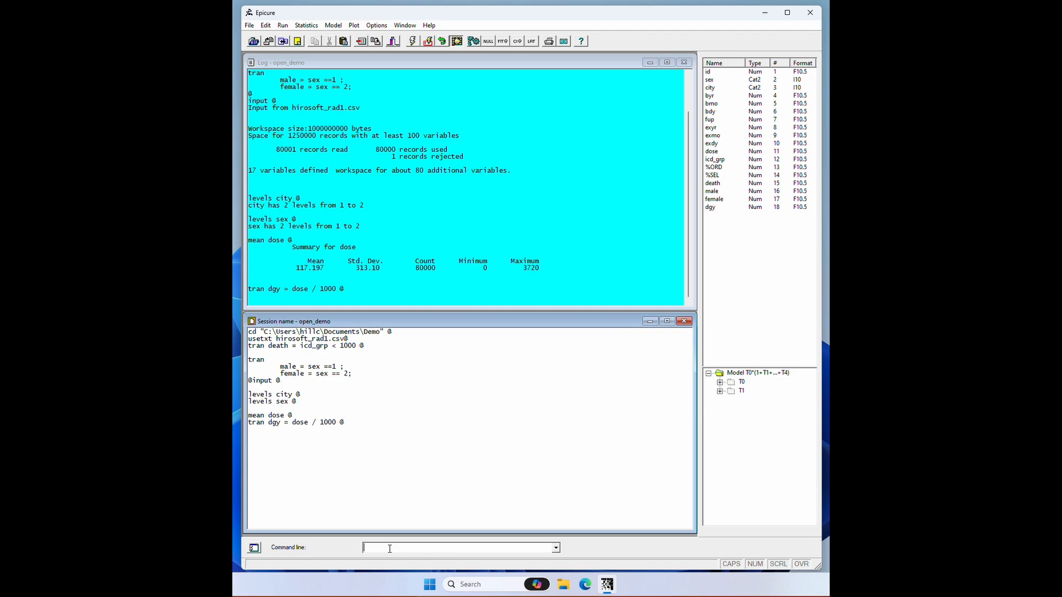
Step: Summarise dgy with "mean dgy by sex" and with "mean dgy by sex city"
type("mean dgy by sex")
key("Return")
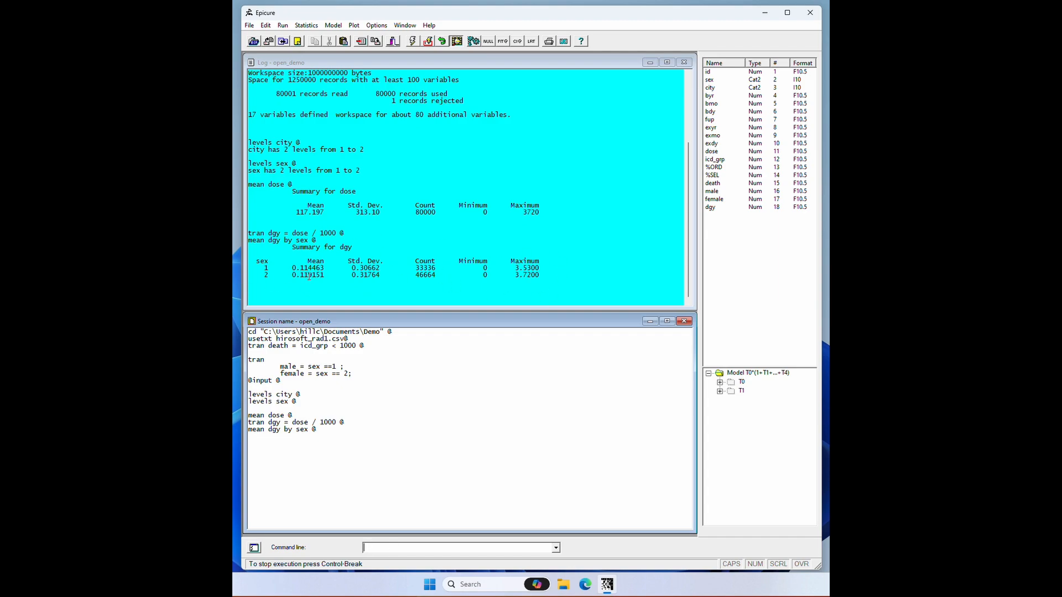
type("mean dgy by sex city")
key("Return")
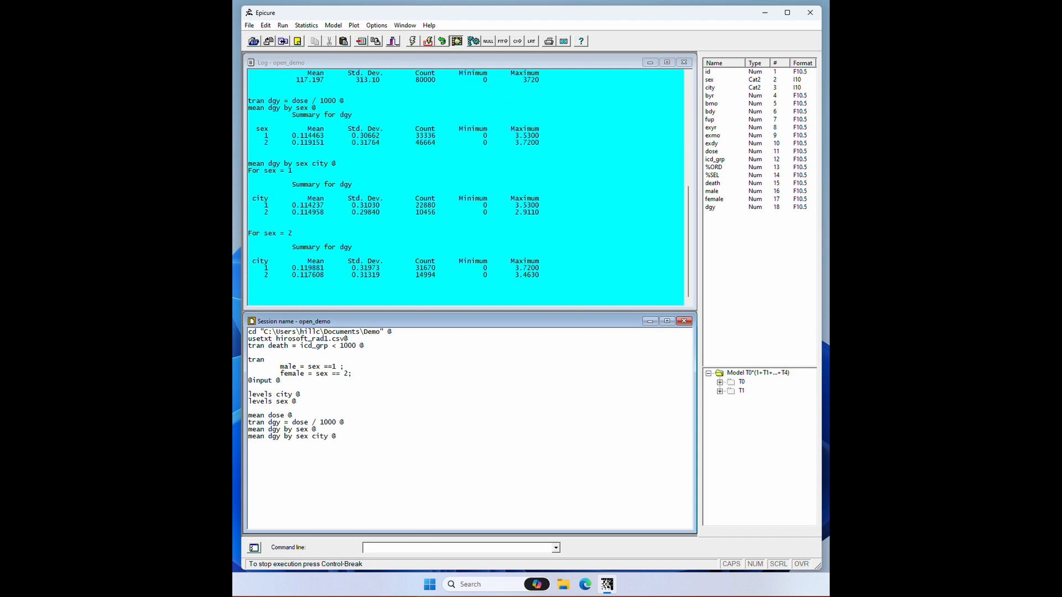
Step: Add the comment "!! Save as csv file" below the mean commands in the session script
type("!! Save as csv file")
key("Return")
left_click_drag(258, 450, 246, 450)
left_click(372, 550)
Step: Write the line "DATA to demo_csv csv@" under the comment and run it to export the data
left_click(322, 458)
type("DATA to demo_csv csv@")
key("shift+Left")
key("shift+Home")
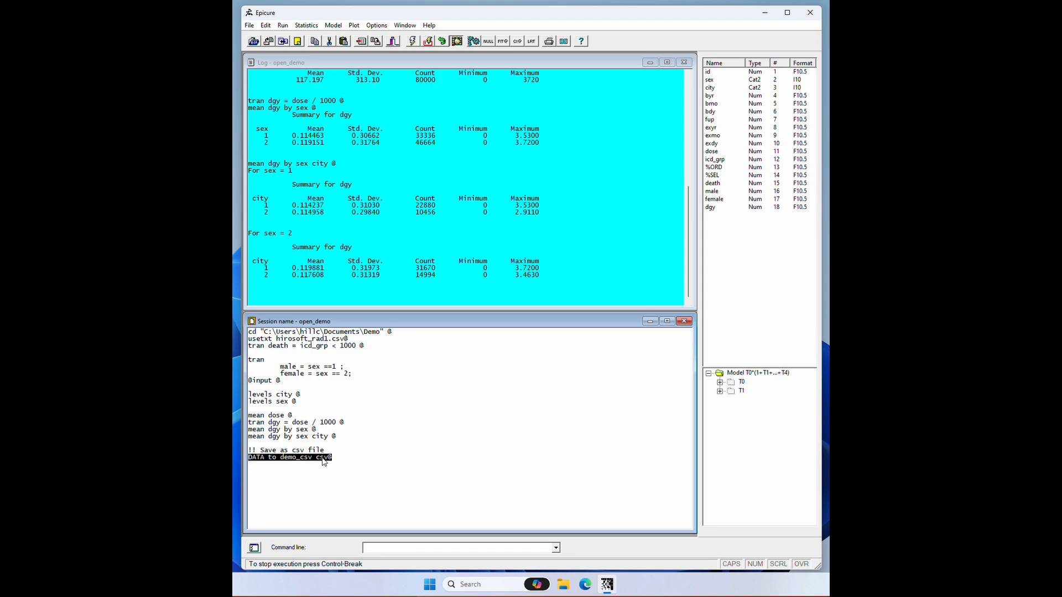
left_click(428, 42)
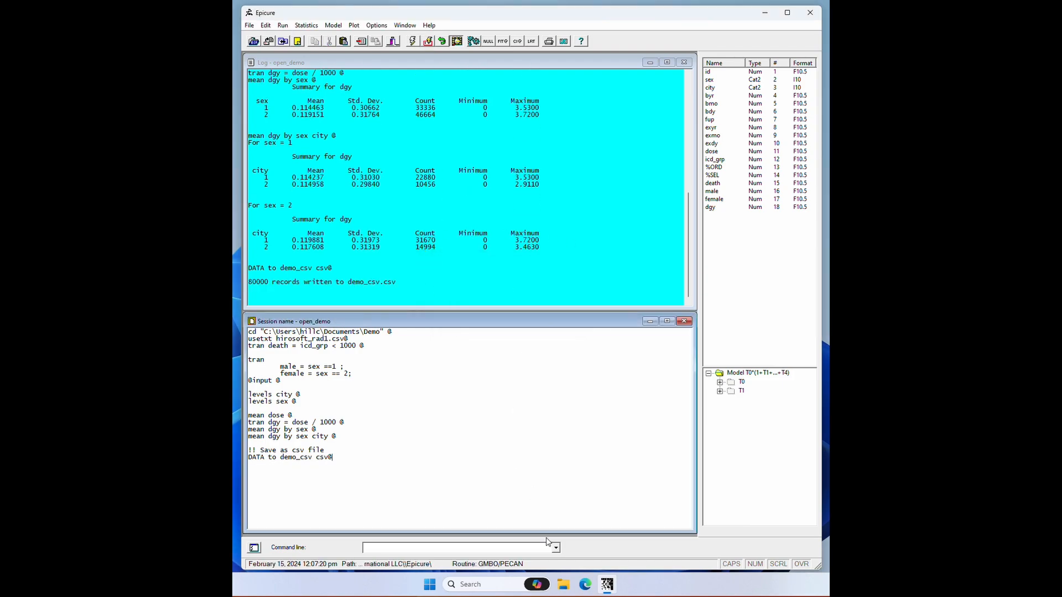
Step: Switch to File Explorer and open the exported demo_csv.csv from the Demo folder to inspect it
left_click(563, 584)
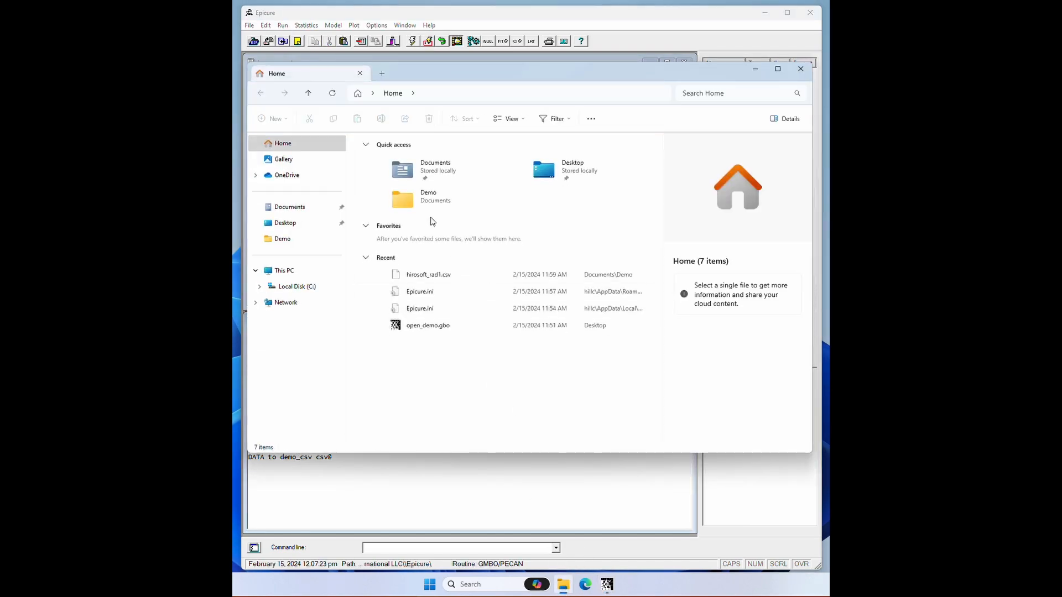
double_click(406, 203)
left_click(386, 157)
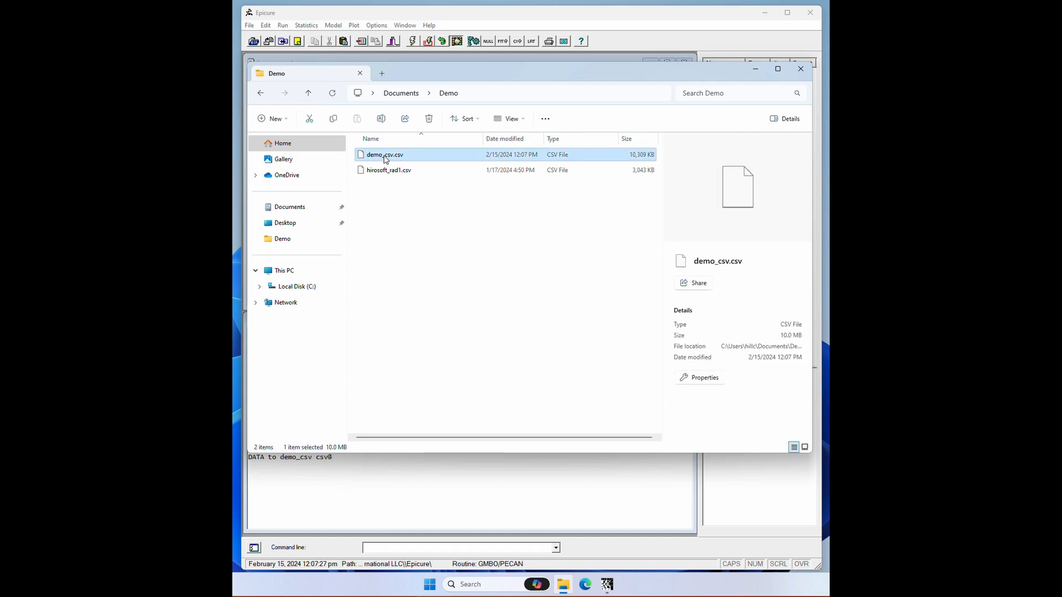
right_click(386, 158)
mouse_move(493, 207)
left_click(559, 206)
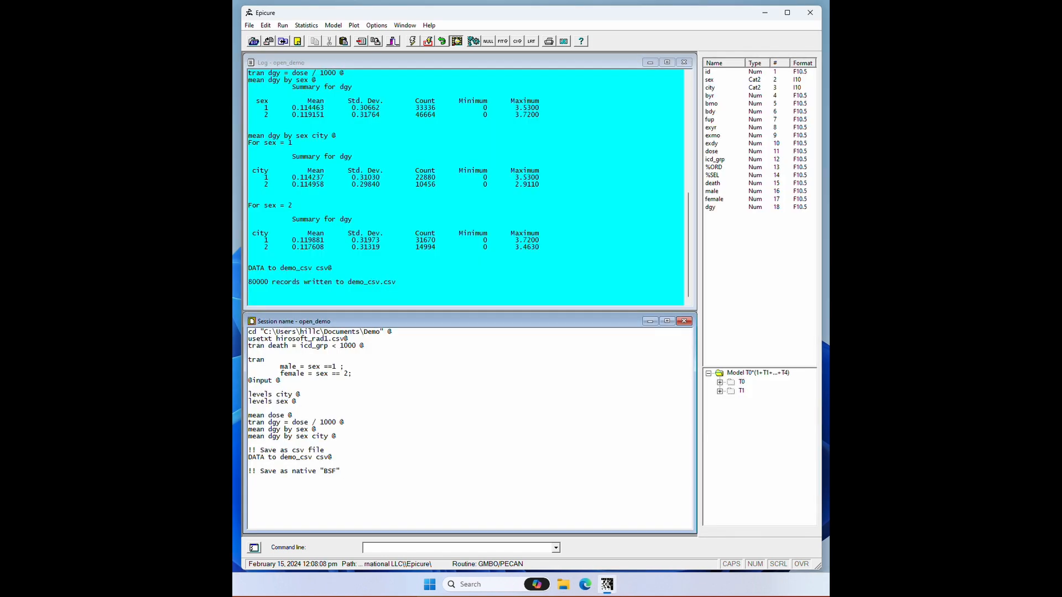
Step: Complete the comment as '!! Save as native "BSF" file format', add "save to demo_bsf@" beneath it and run that line
type("file format")
key("Return")
type("save to demo_bsf@")
left_click(429, 42)
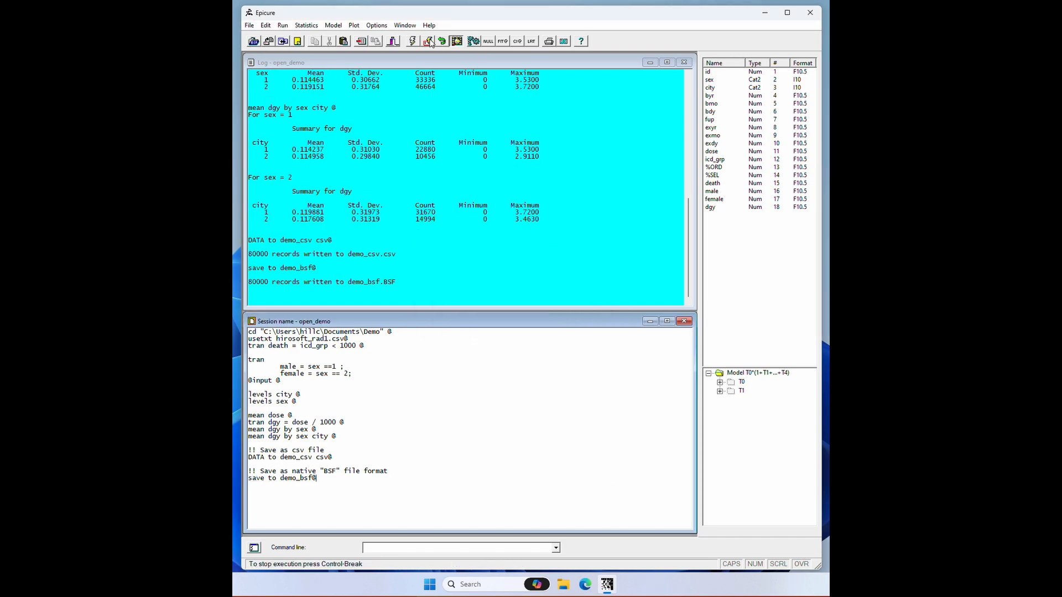
Step: Exit Epicure, saving the session as open_demo, and open demo_bsf.BSF from the Demo folder in File Explorer
left_click(810, 12)
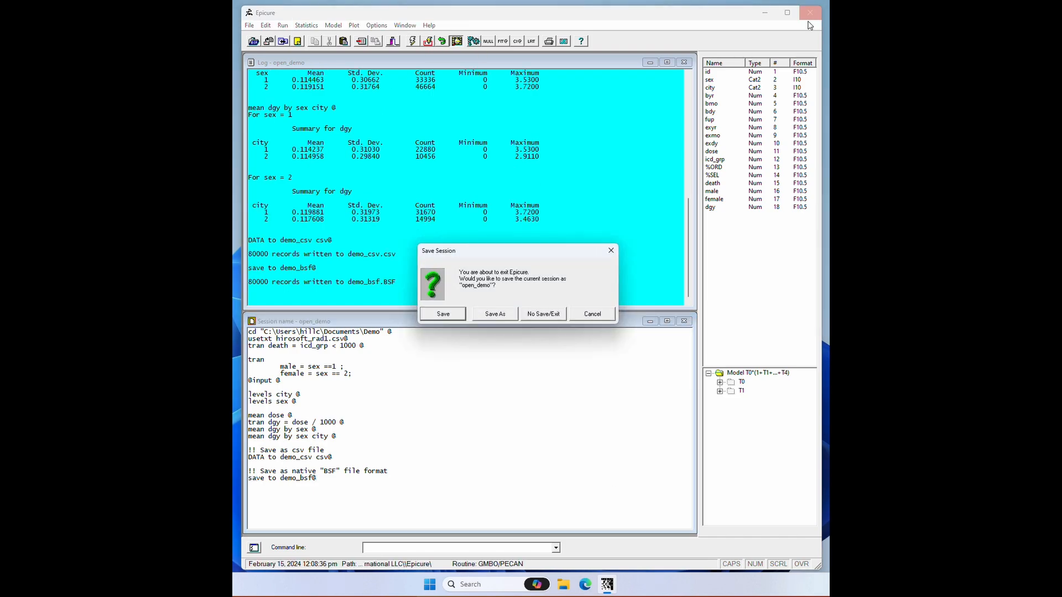
left_click(443, 314)
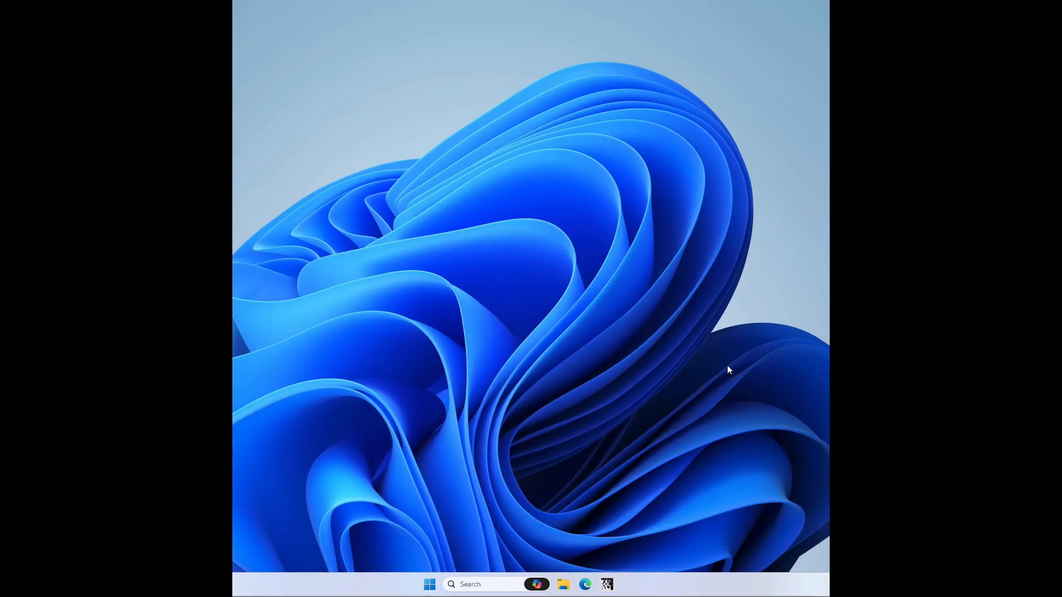
left_click(563, 586)
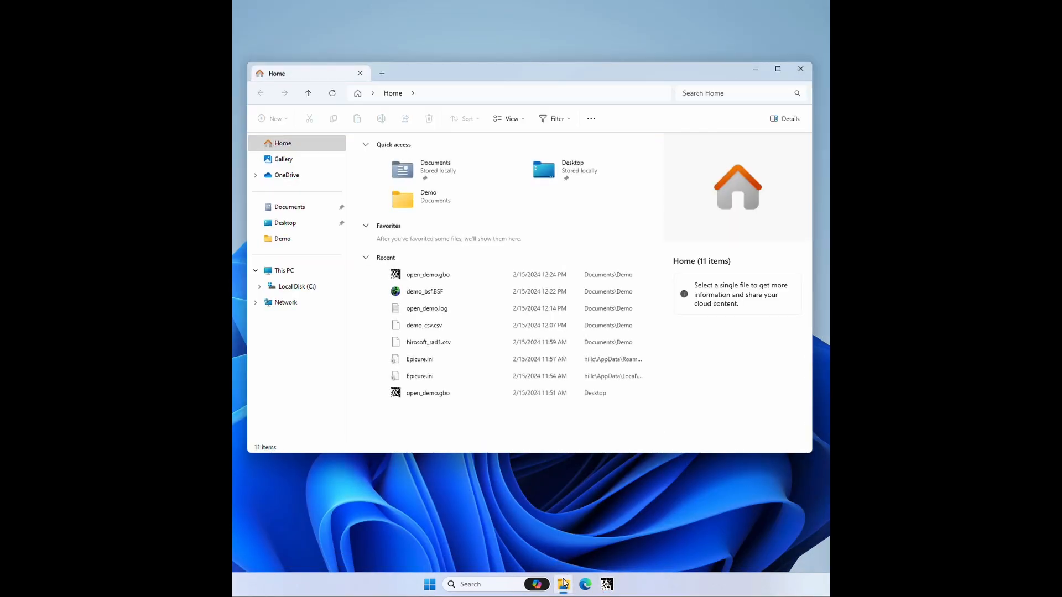
double_click(405, 202)
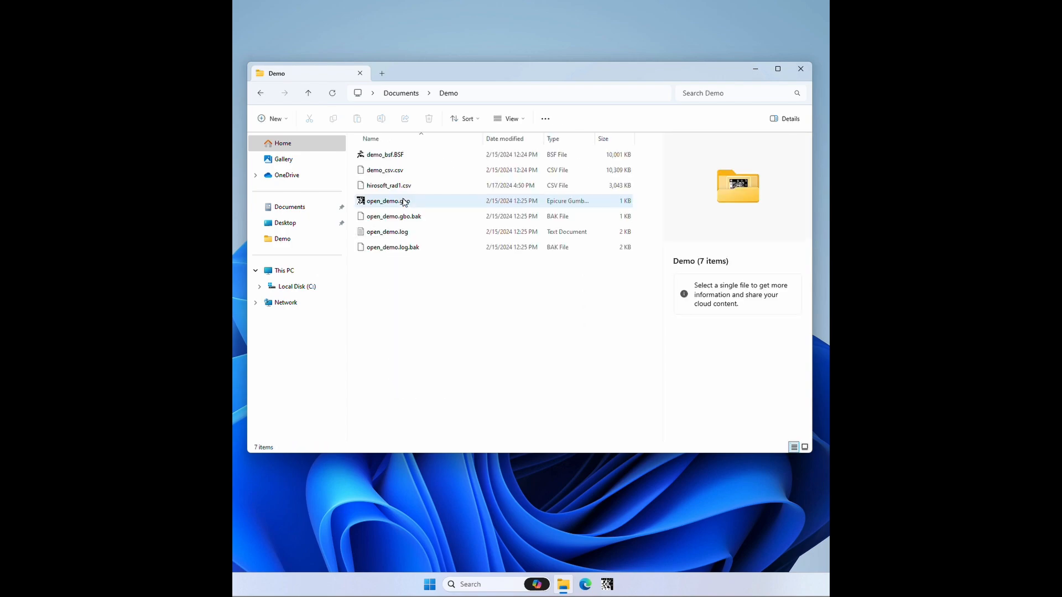
double_click(374, 155)
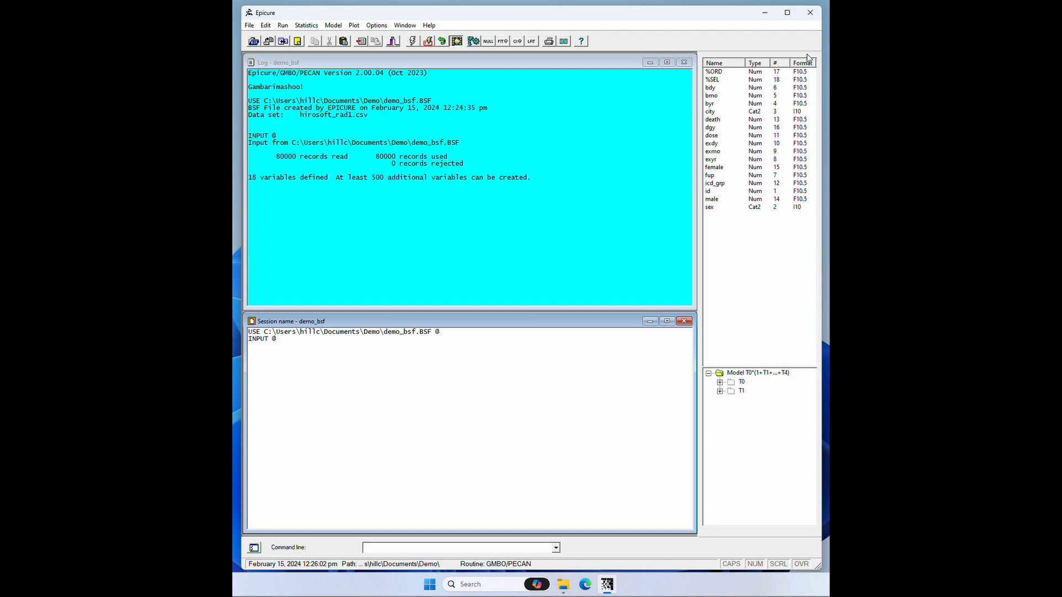
Step: List the variables in order of their number, check the count of records read in the log, and exit without saving
left_click(780, 64)
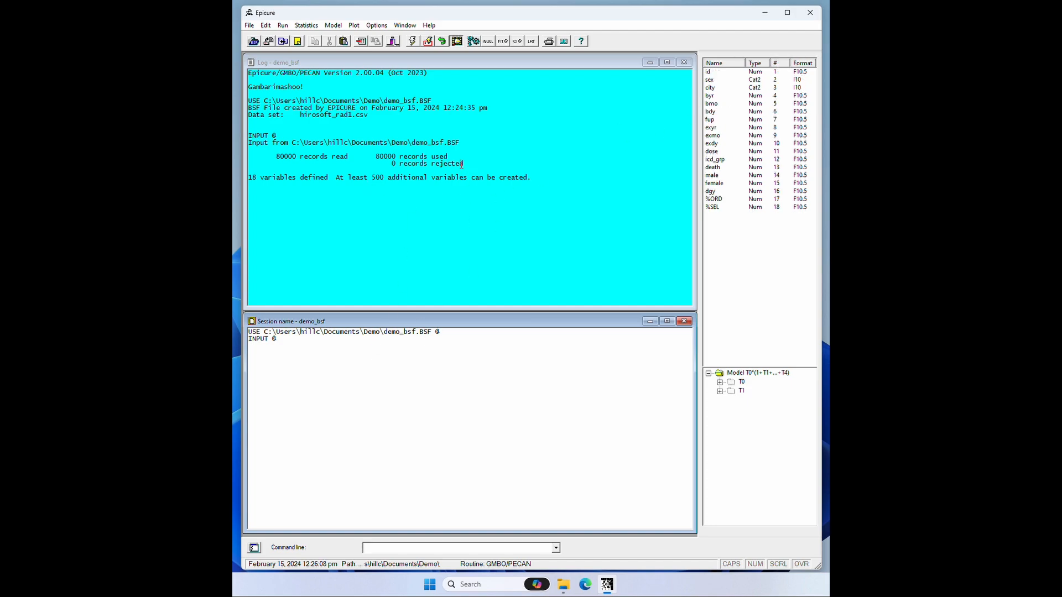
left_click_drag(275, 157, 302, 158)
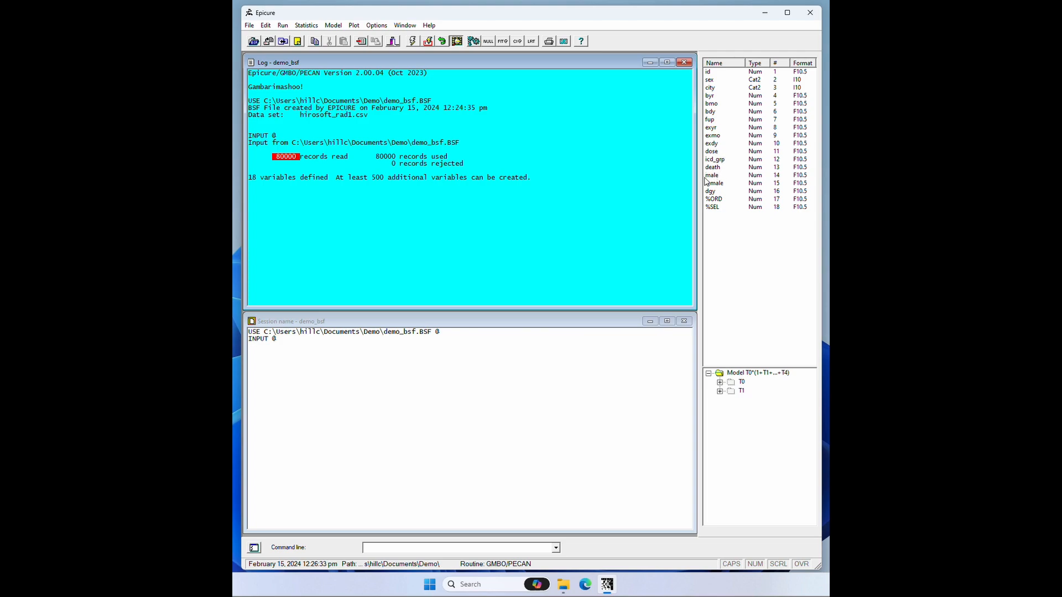
left_click(811, 11)
left_click(562, 315)
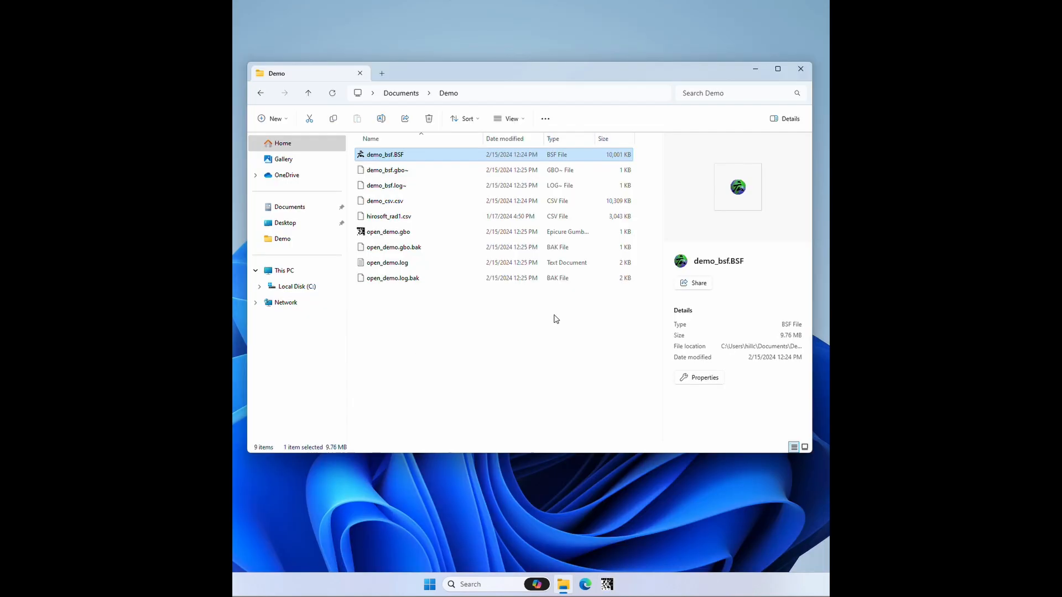
Step: Reopen open_demo.gbo and run the script from its first line, overwriting demo_csv.csv and demo_bsf.BSF, then save the session on exit
left_click(384, 201)
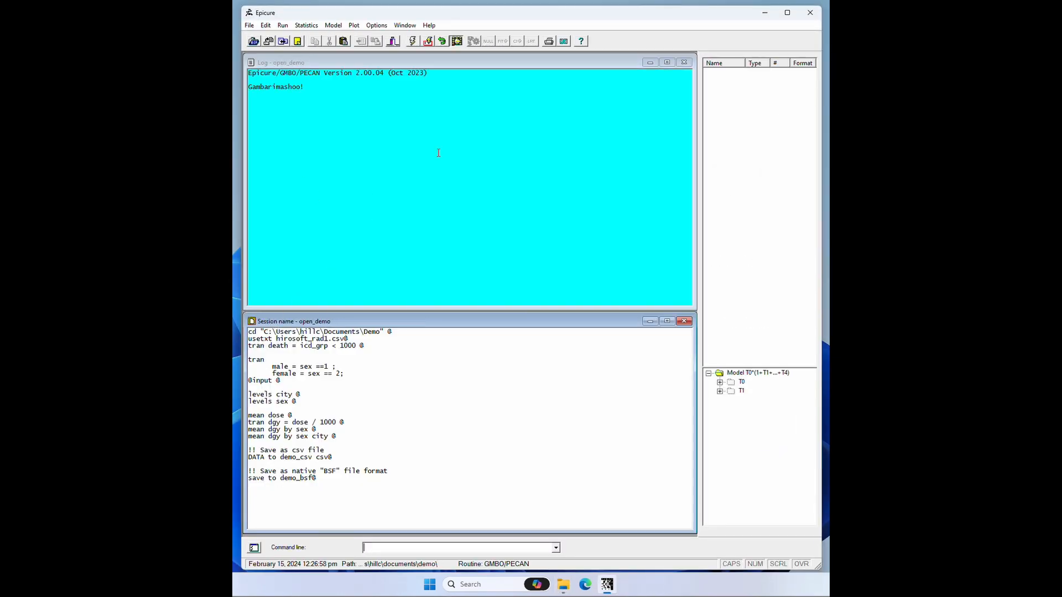
left_click(249, 333)
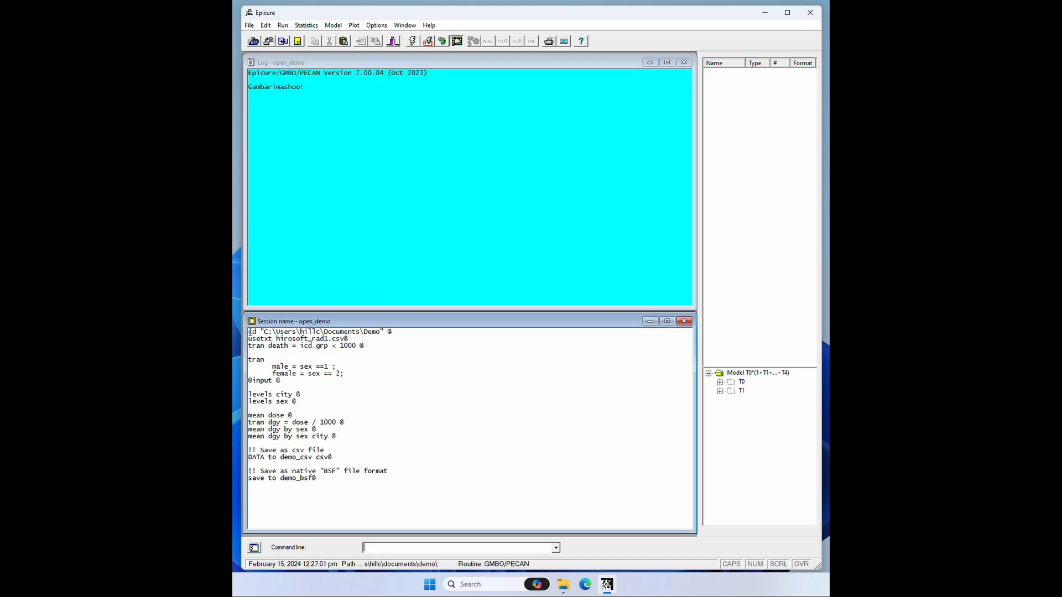
left_click(412, 42)
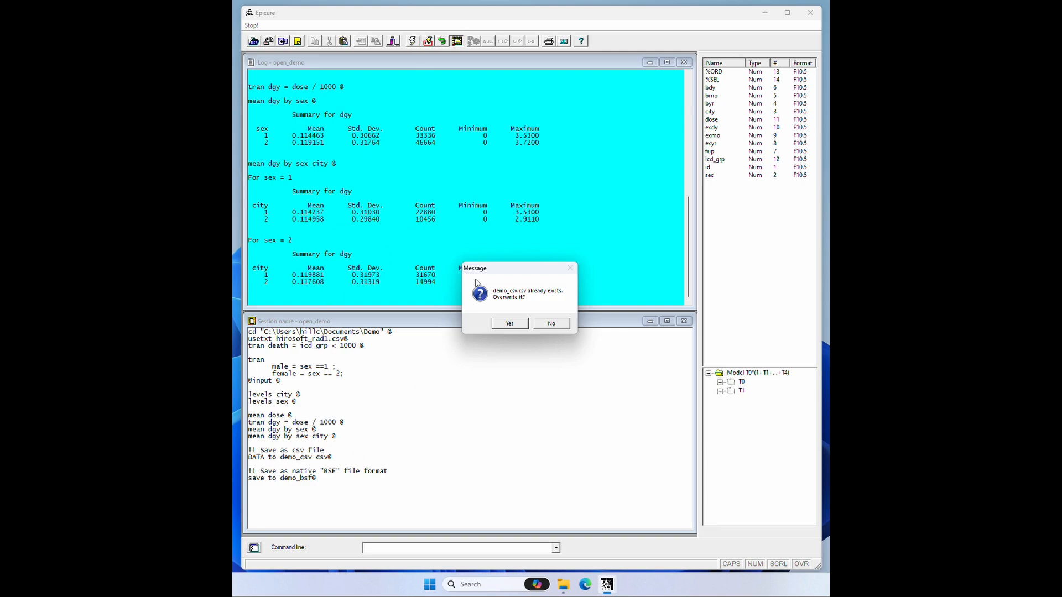
left_click(509, 324)
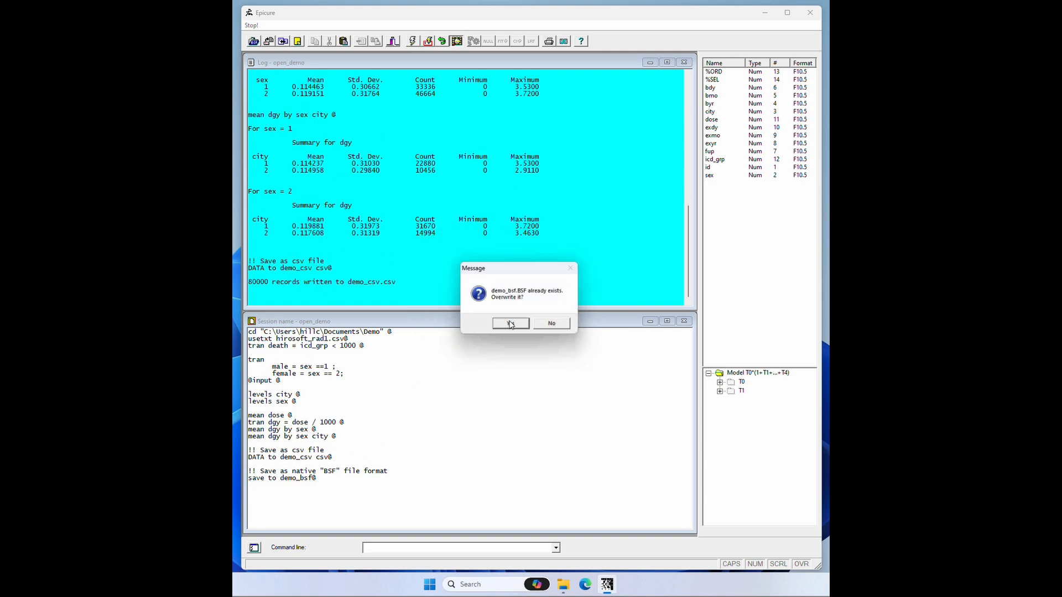
left_click(510, 324)
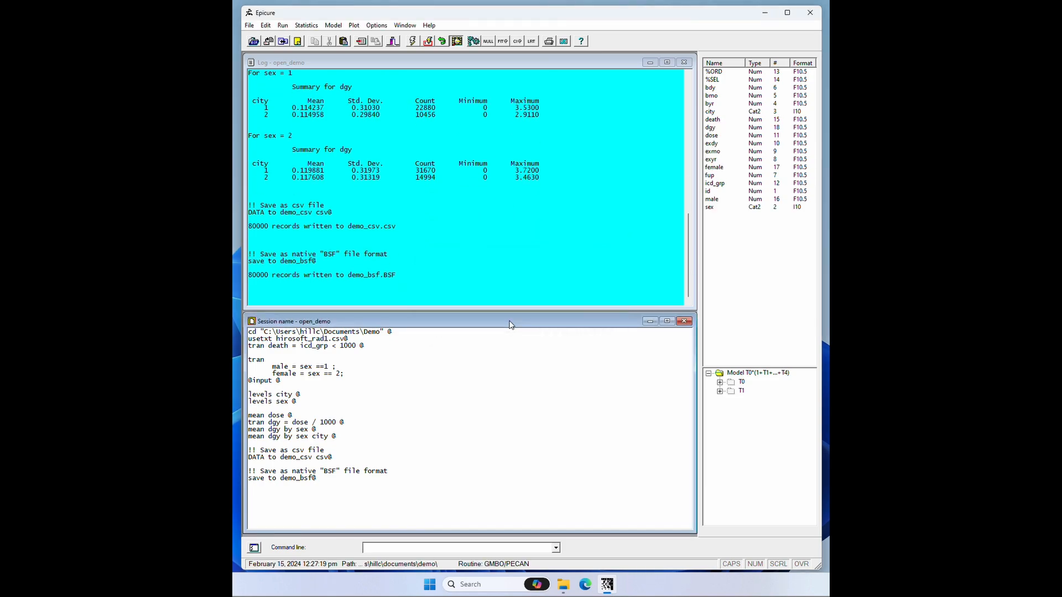
left_click(811, 12)
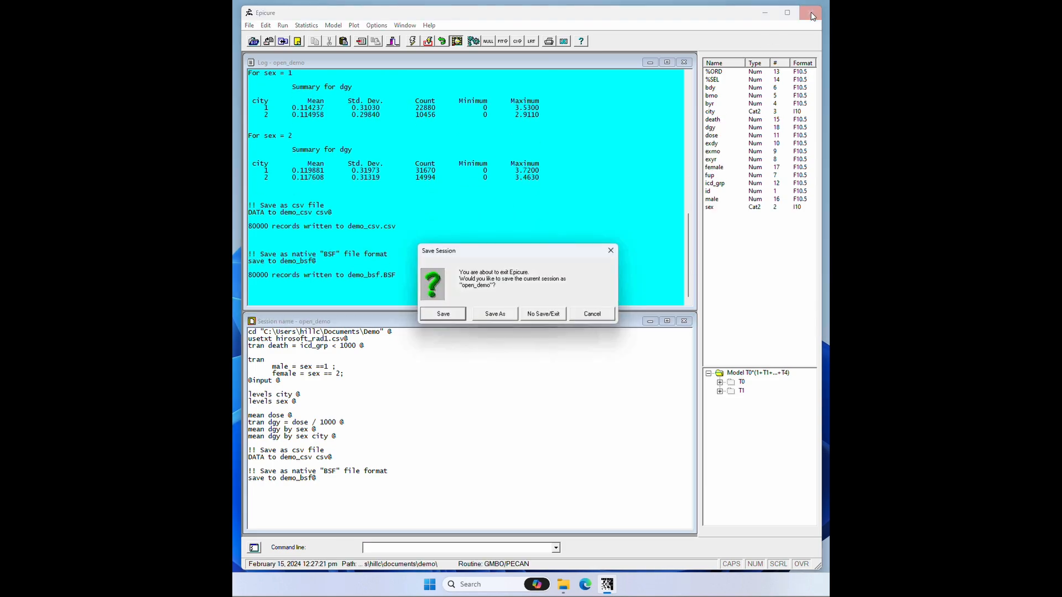
left_click(443, 314)
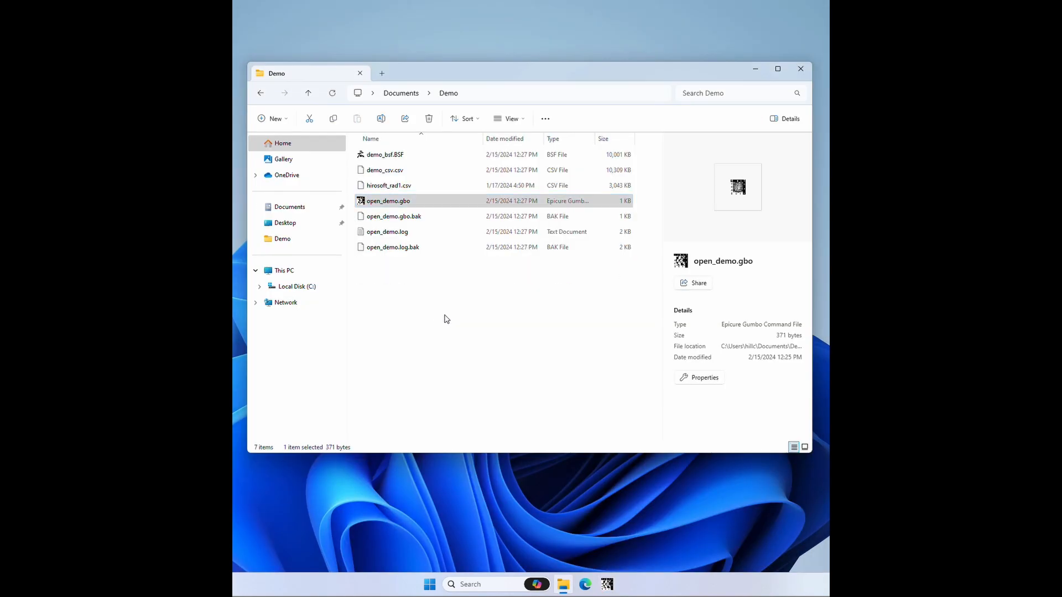
Step: Open open_demo.log from the Demo folder, read through the logged commands and output to the end, and close it
double_click(393, 232)
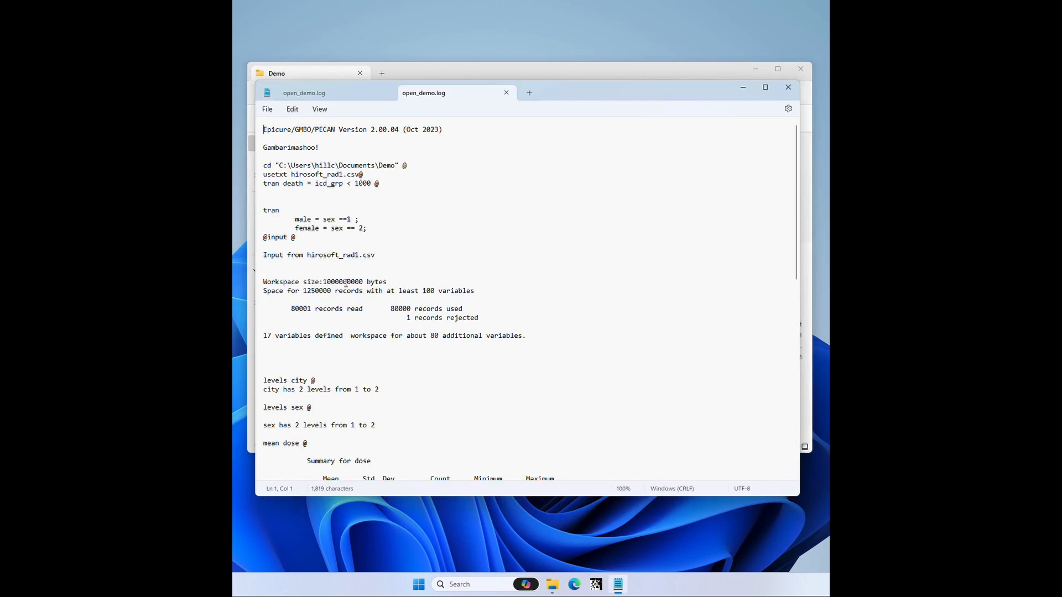
scroll(354, 384, "down", 10)
scroll(354, 385, "down", 7)
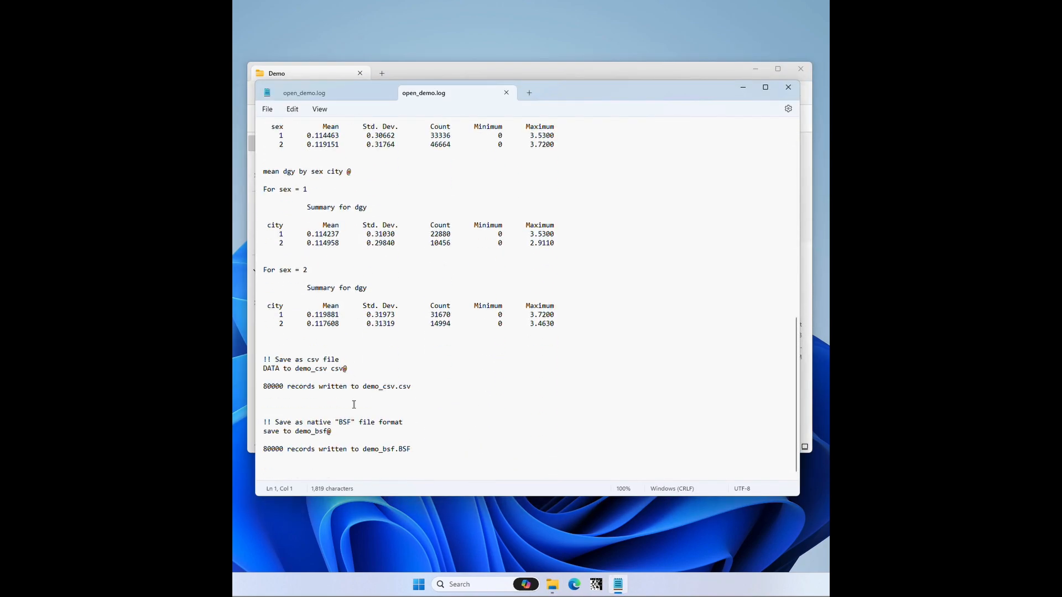
left_click(788, 87)
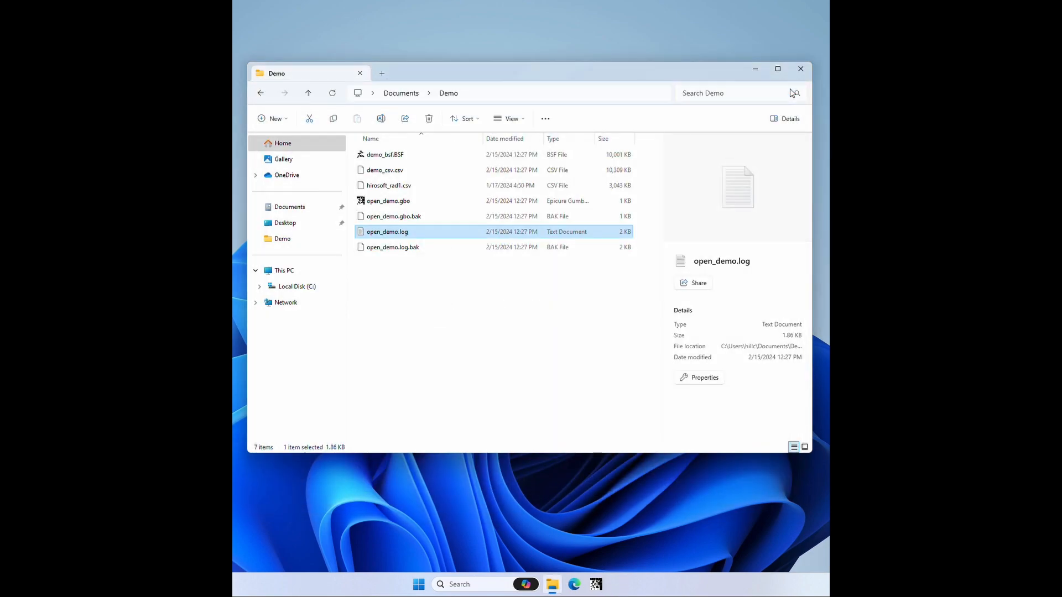